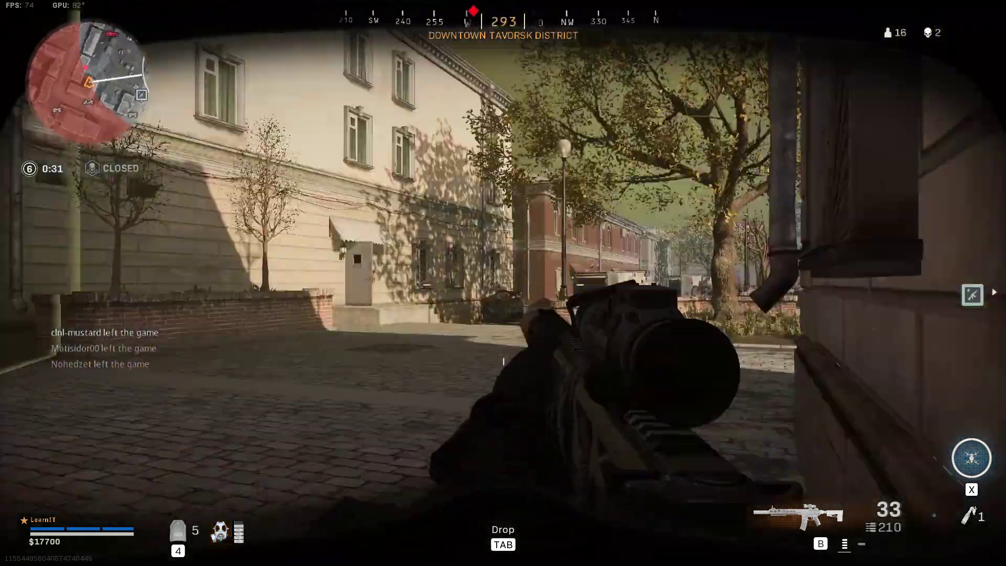
Step: Sprint toward the brick building, firing at the target on the way to the doorway
key("shift")
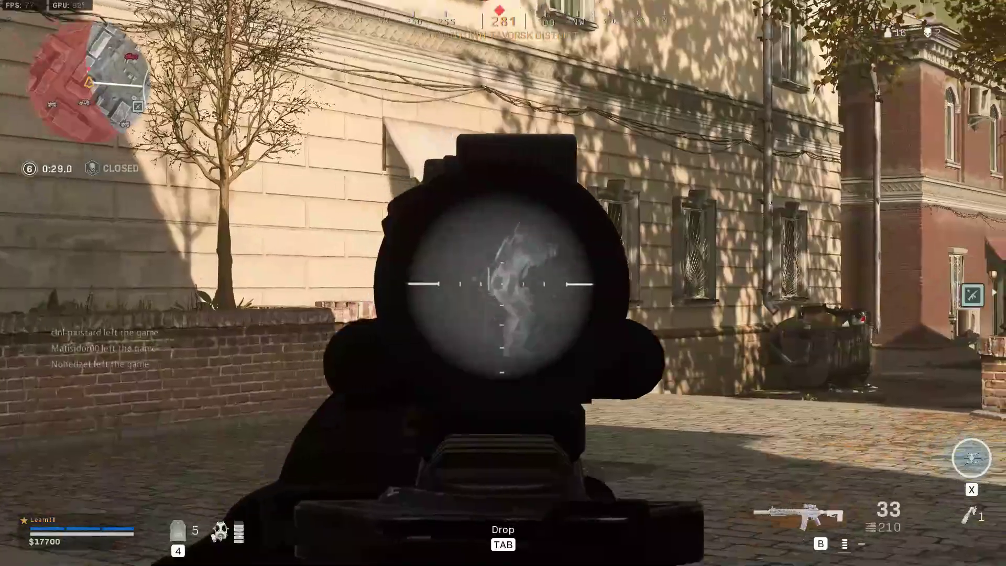
left_click(503, 283)
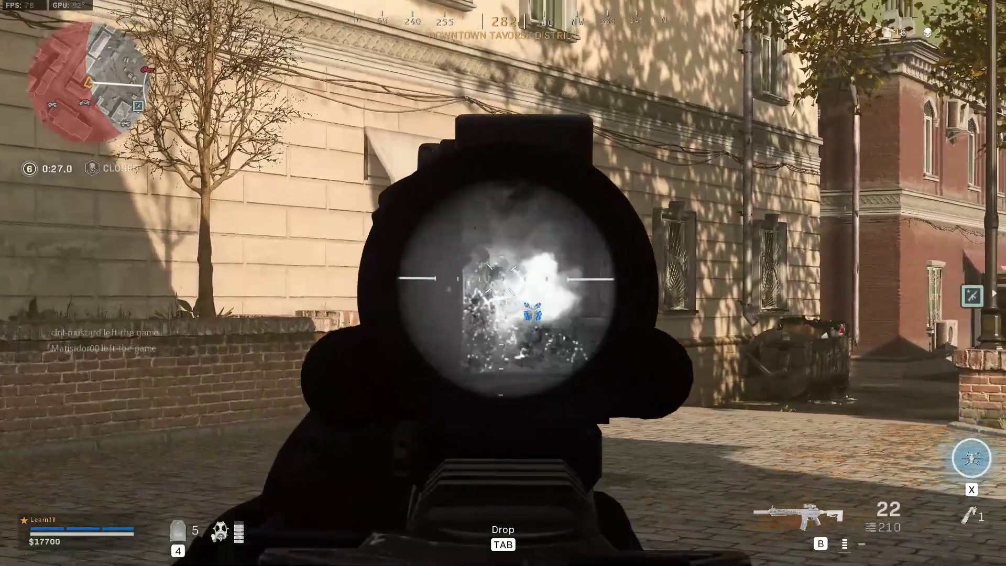
left_click(503, 283)
key("shift")
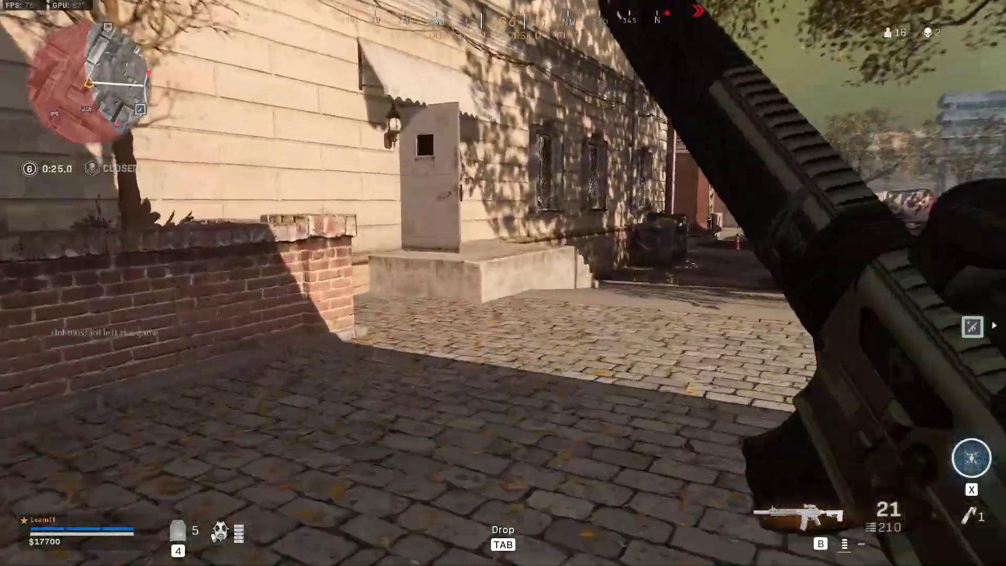
key("w")
Step: Push into the brick room, aim and kill the enemy inside, then step onto the loot
right_click(504, 283)
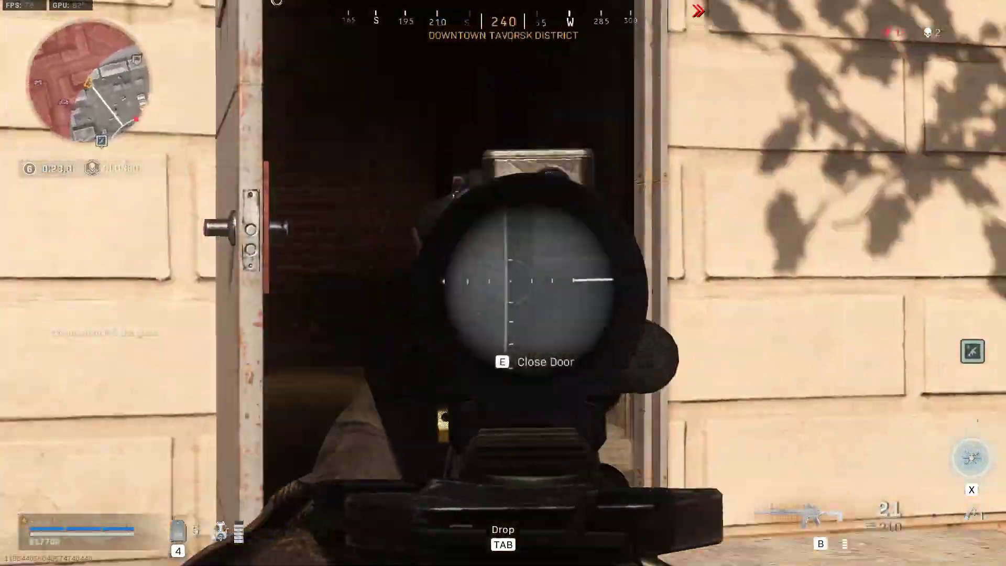
key("w")
key("shift")
key("shift")
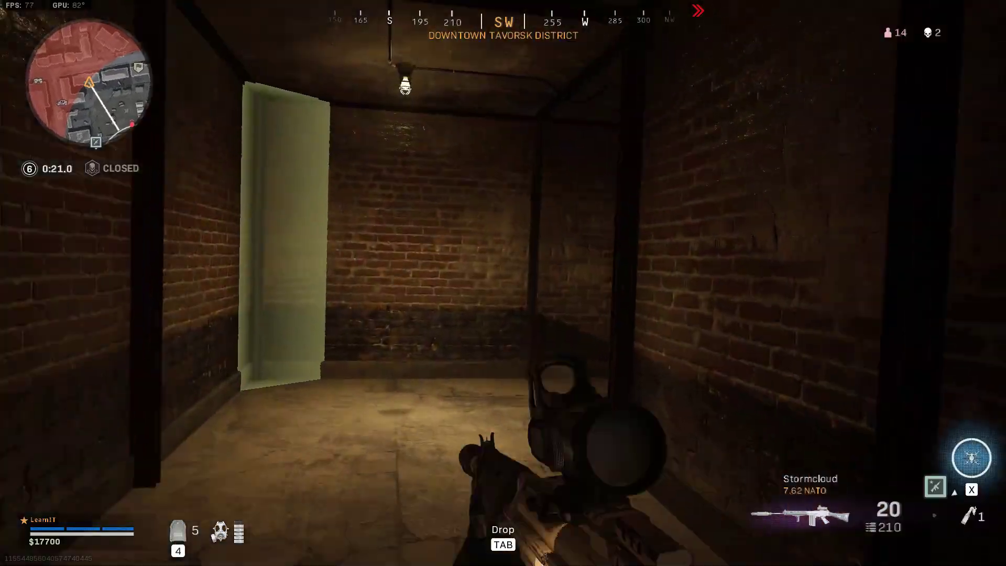
right_click(503, 283)
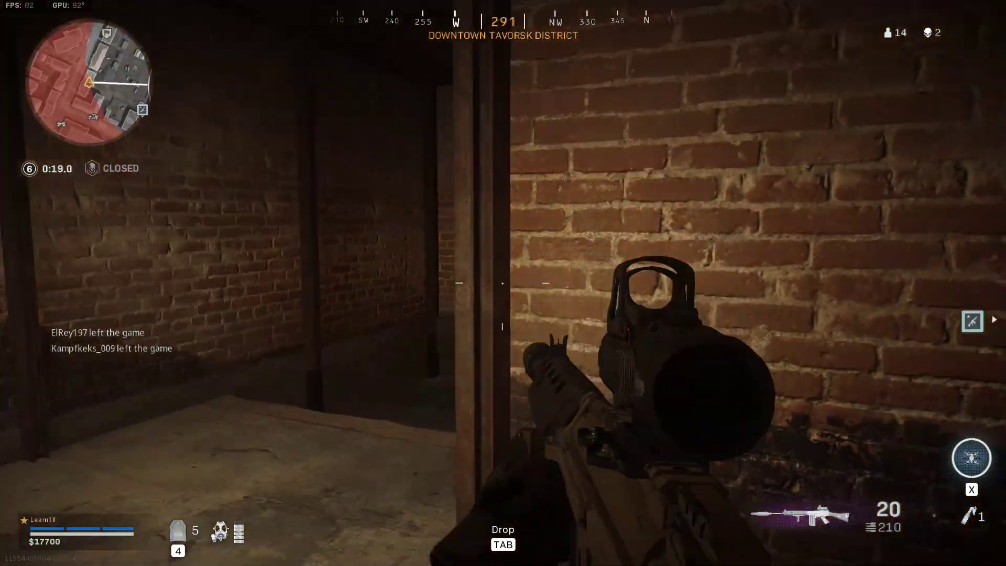
right_click(503, 283)
left_click(503, 283)
left_click(503, 283)
left_click(503, 284)
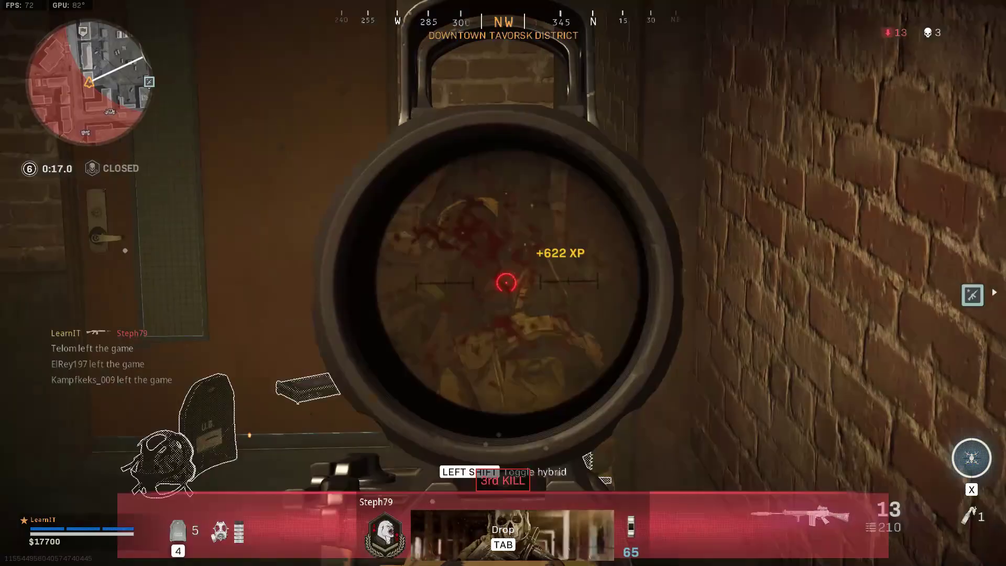
key("w")
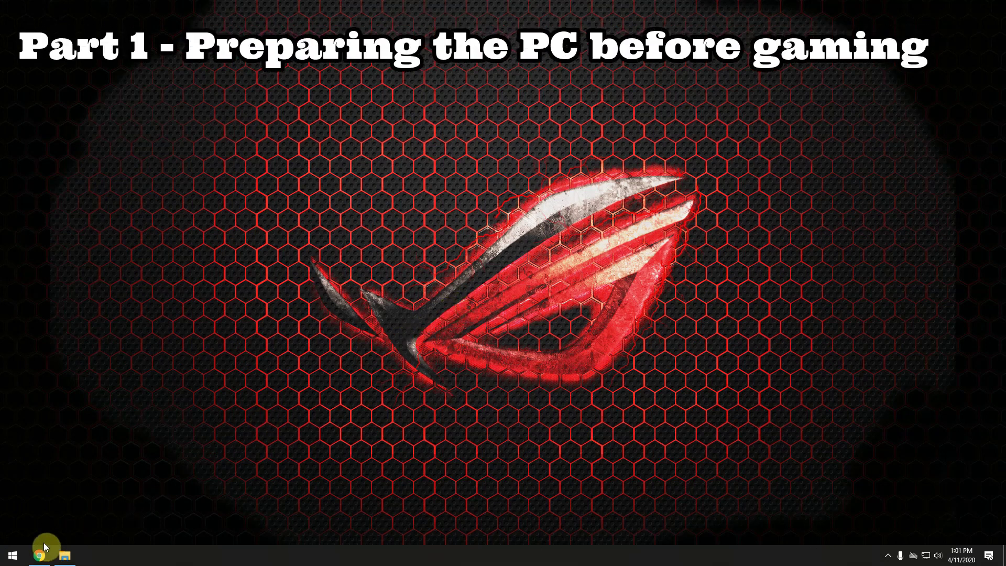
Step: Find 'edit power plan' in Settings and check High Performance is the active plan in Power Options
right_click(11, 555)
left_click(64, 455)
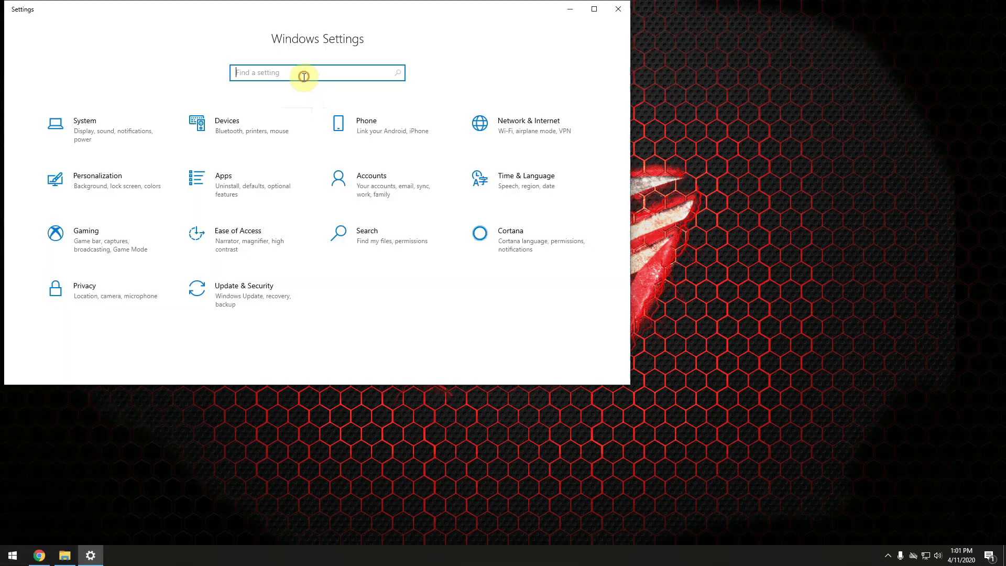
type("edit pow")
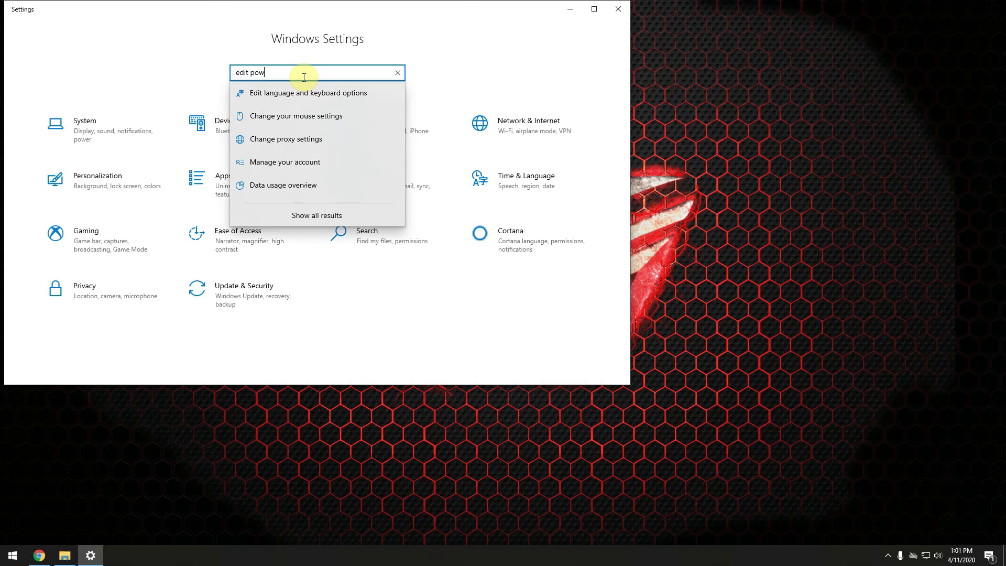
type("er")
left_click(304, 89)
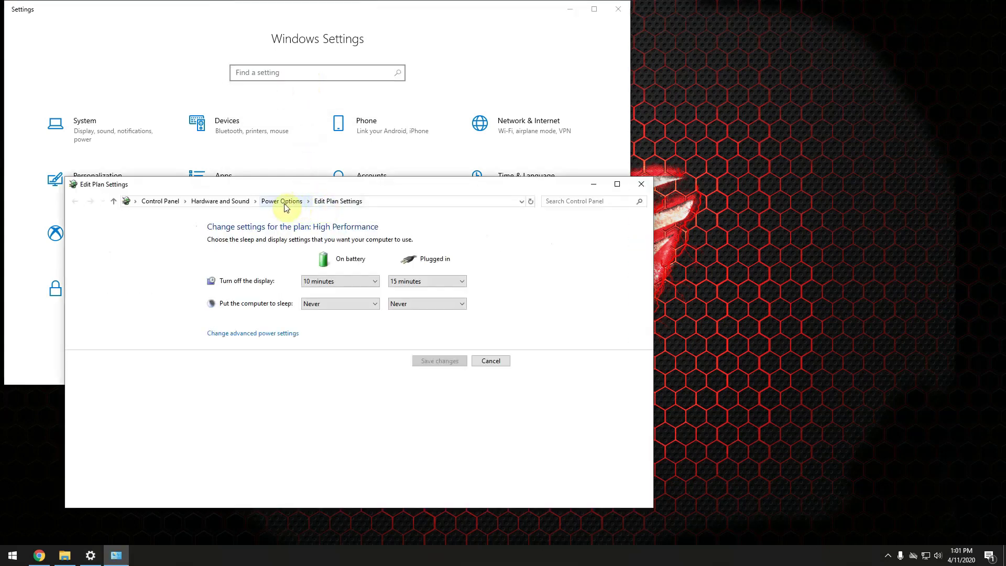
left_click(289, 204)
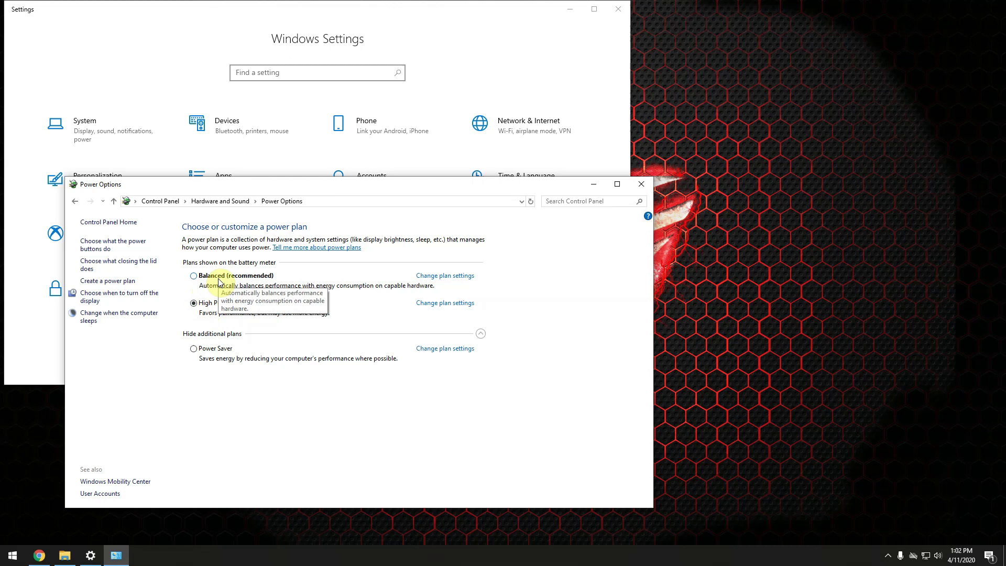
Step: Close Power Options and apply 'Adjust for best performance' in the Windows Performance Options visual effects
left_click(641, 185)
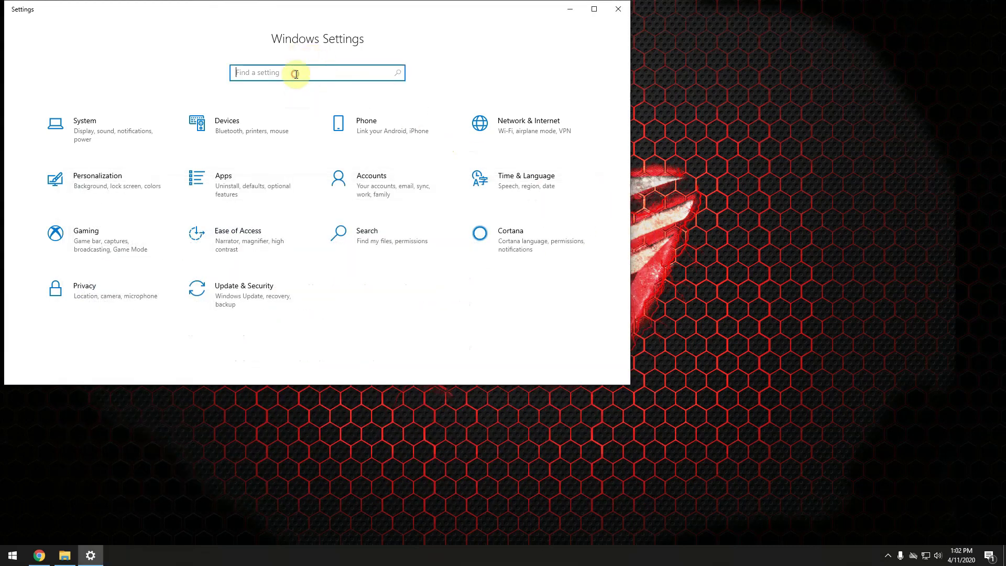
type("perfo")
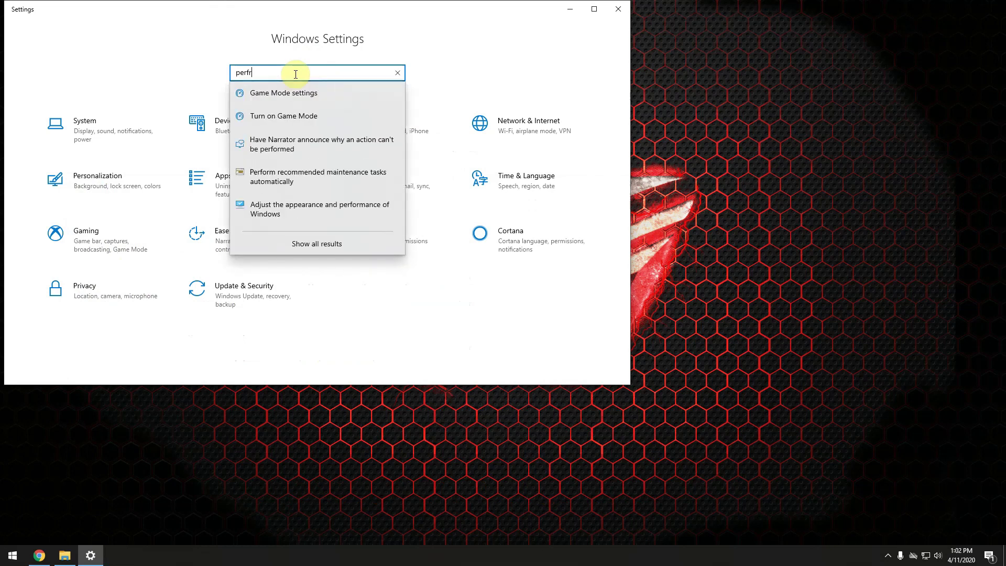
type("rmance")
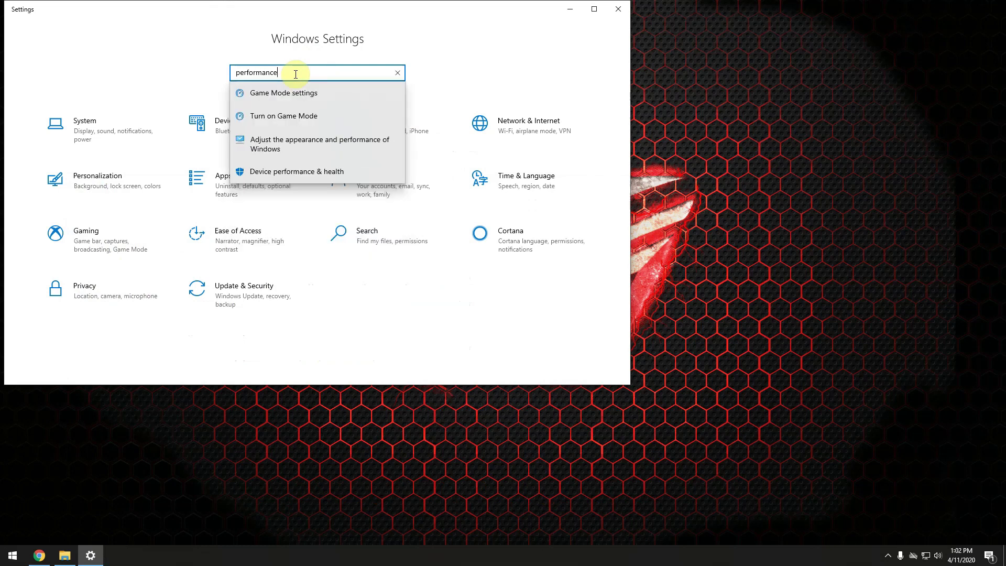
left_click(325, 147)
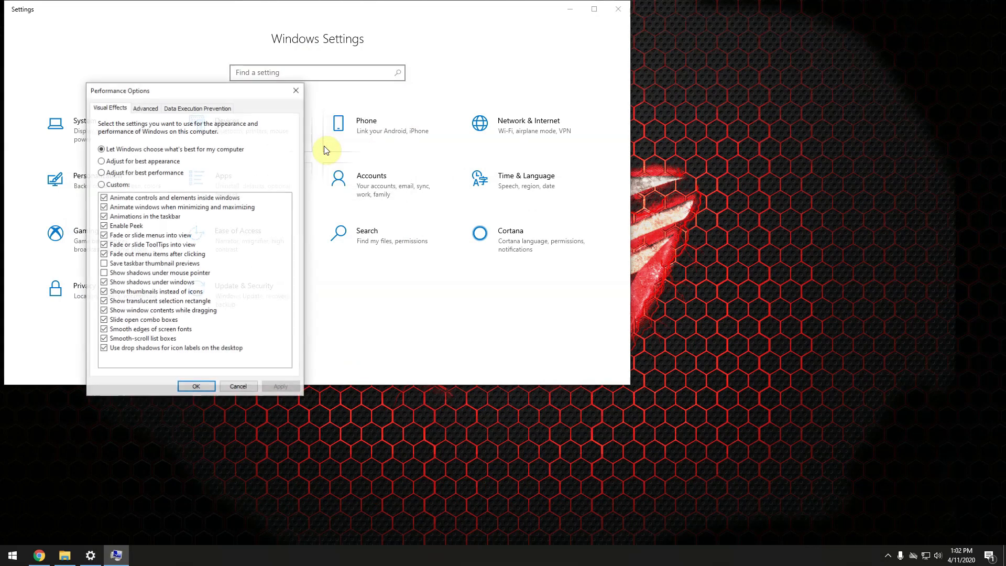
left_click(126, 173)
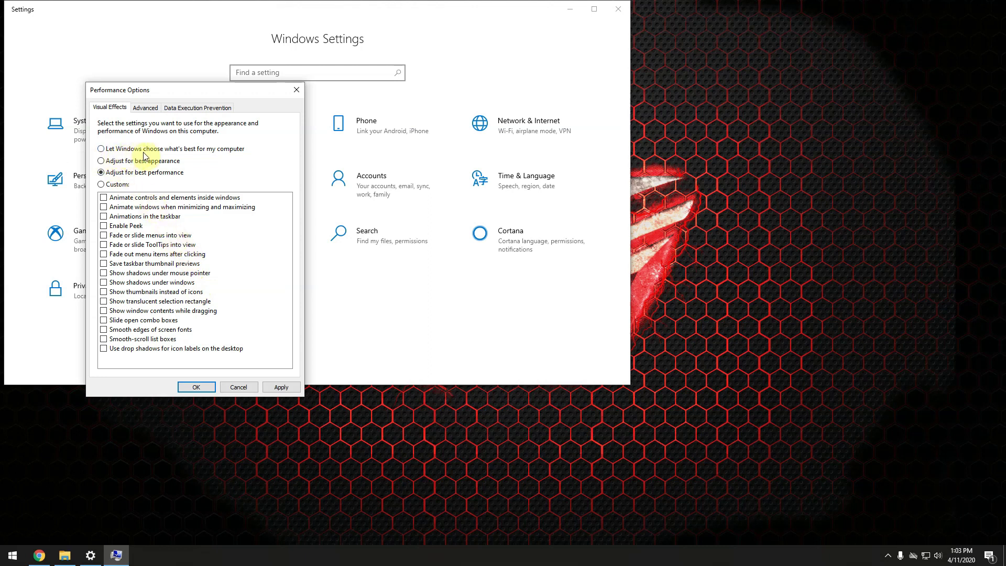
left_click(188, 150)
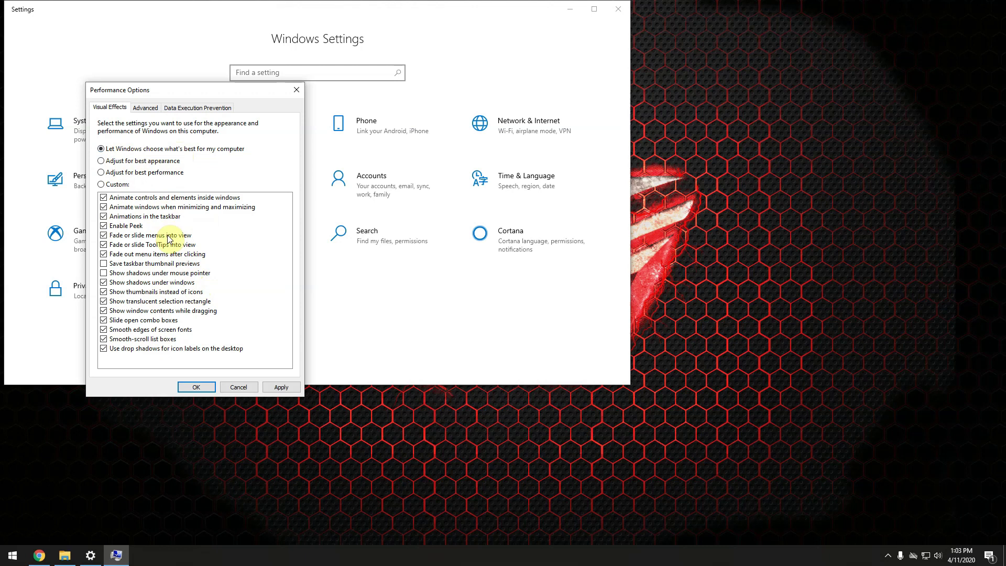
left_click(134, 175)
left_click(283, 387)
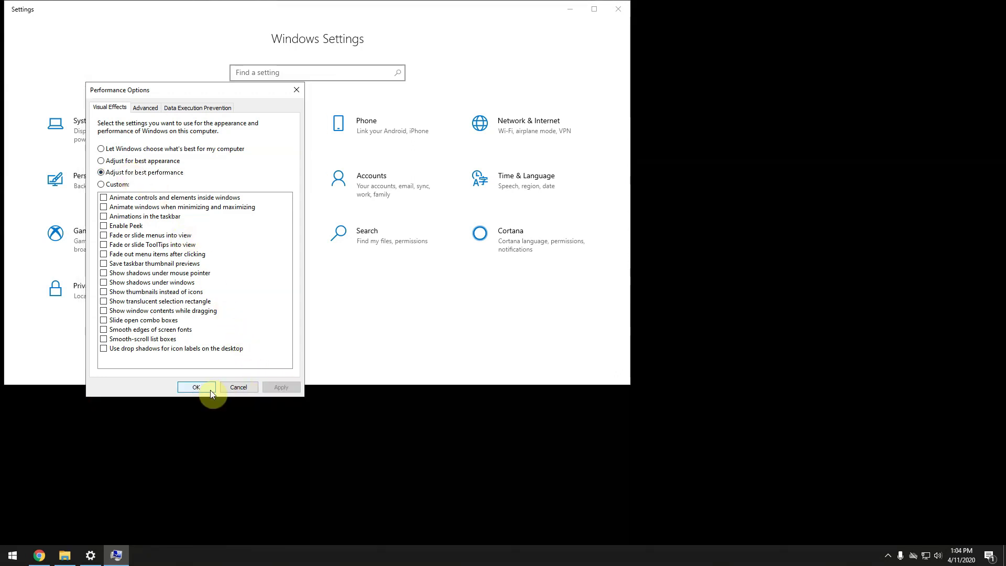
left_click(210, 390)
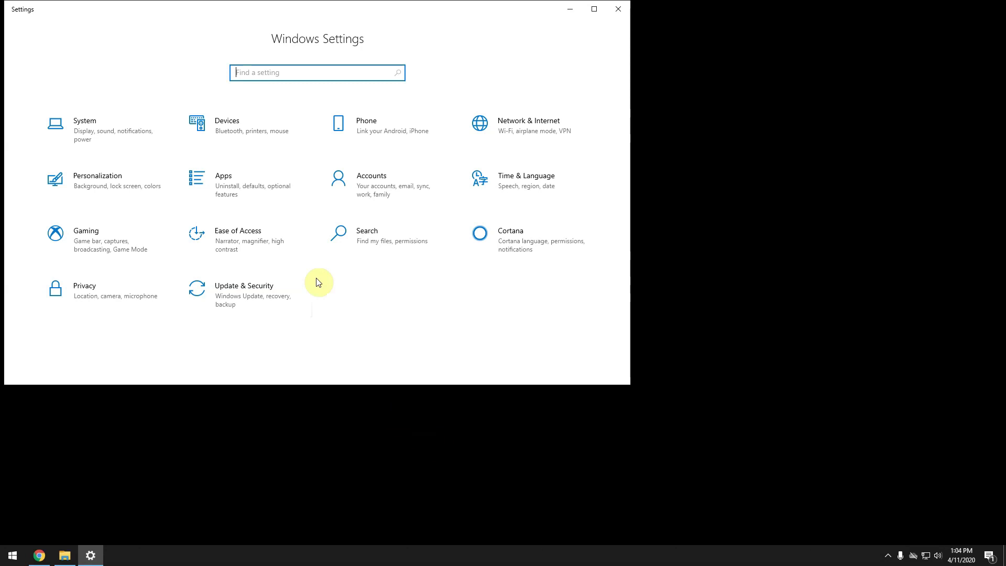
Step: Search 'game m' in Settings and open the Game Mode page, confirming it is On
left_click(255, 72)
type("game m")
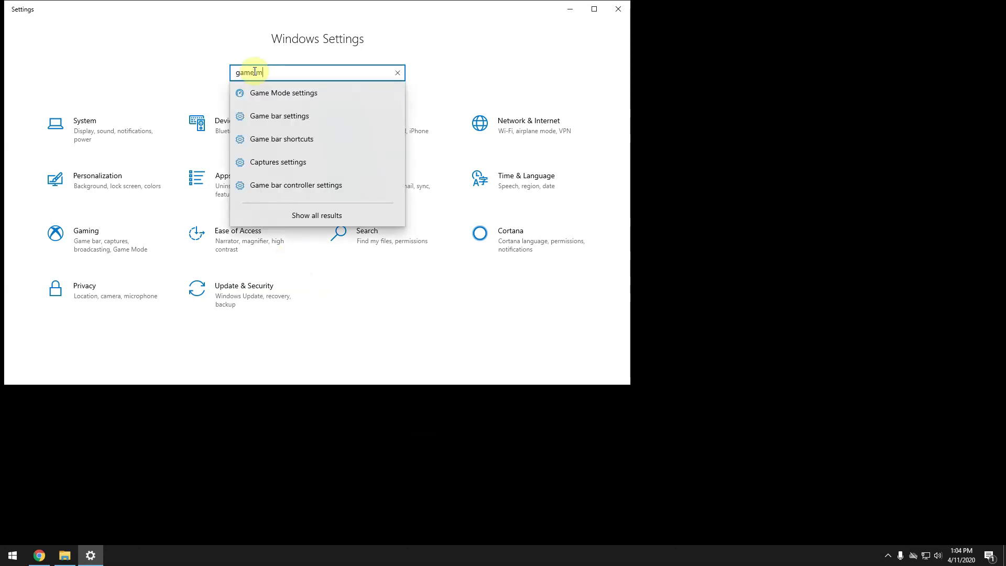
left_click(260, 93)
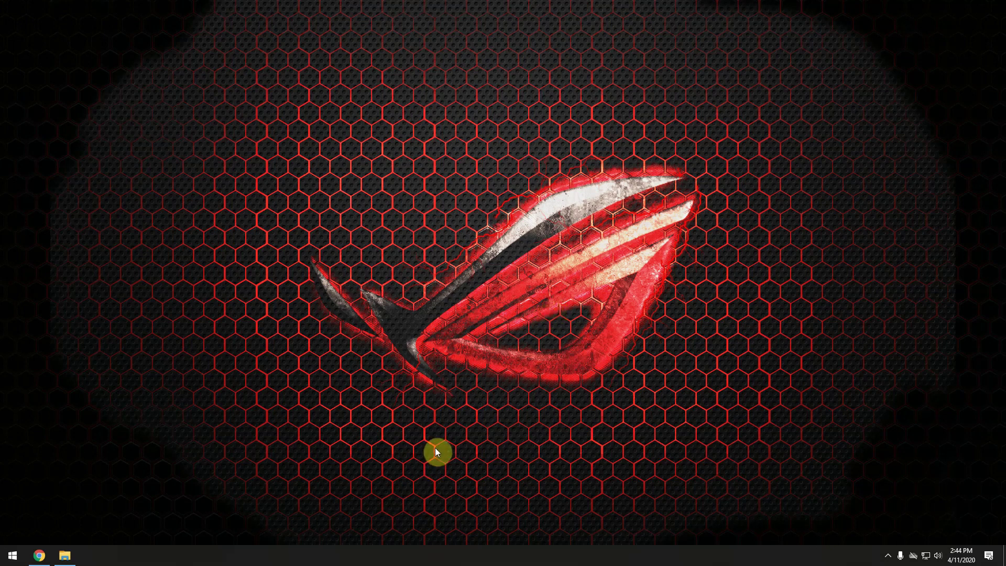
Step: In Task Manager, sort by GPU and end EpicGamesLauncher, then sort by Memory and select Google Chrome
right_click(416, 545)
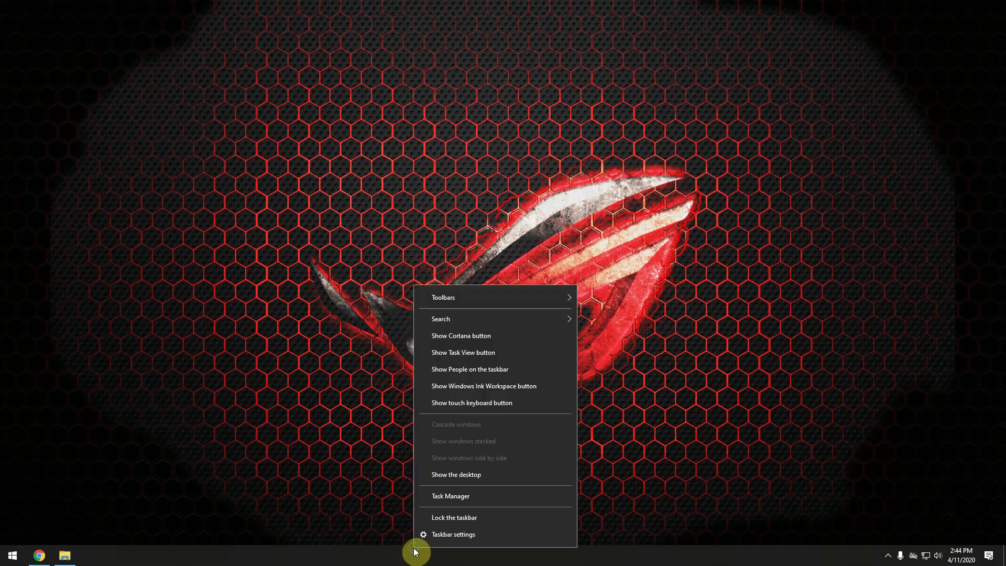
left_click(439, 498)
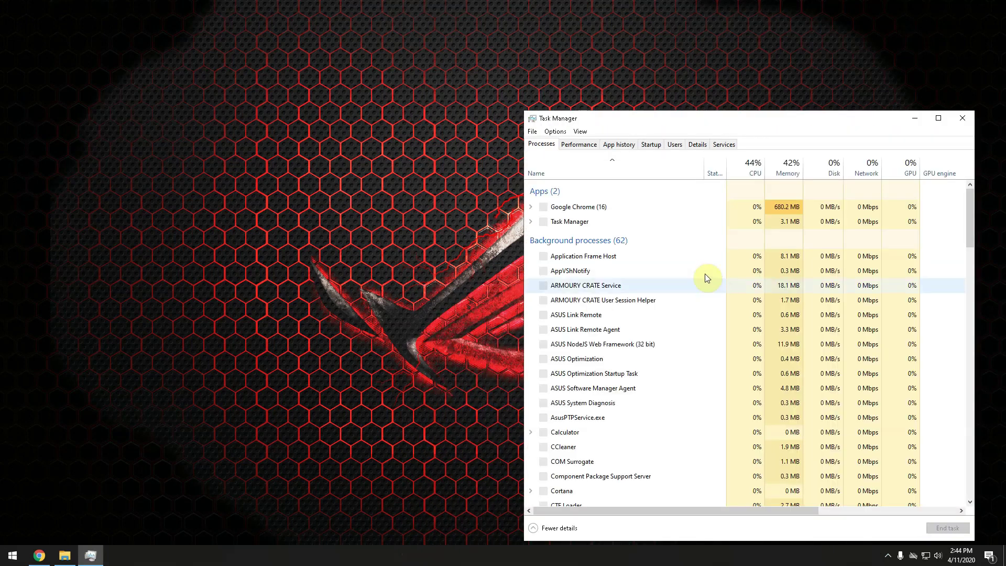
left_click(897, 173)
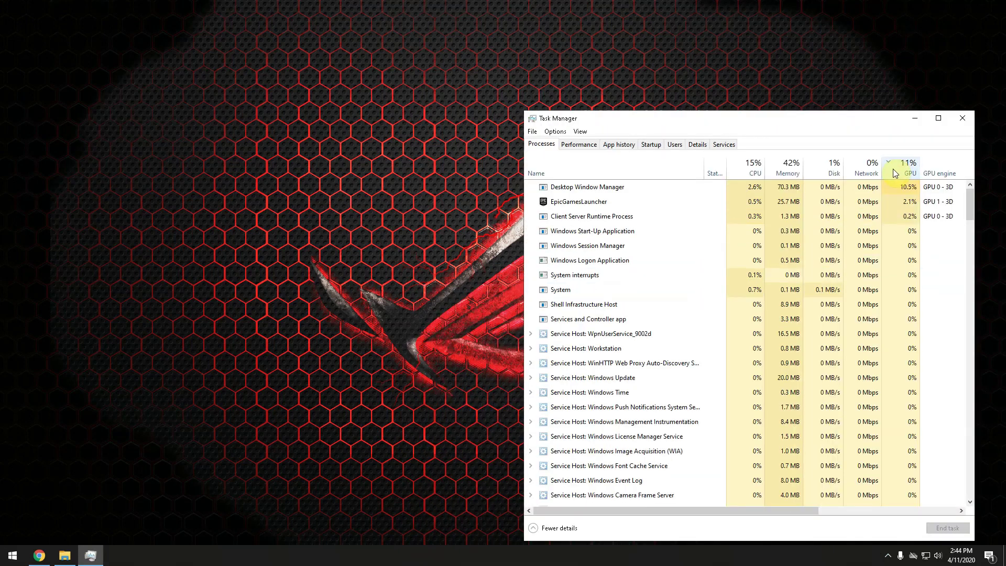
left_click(625, 206)
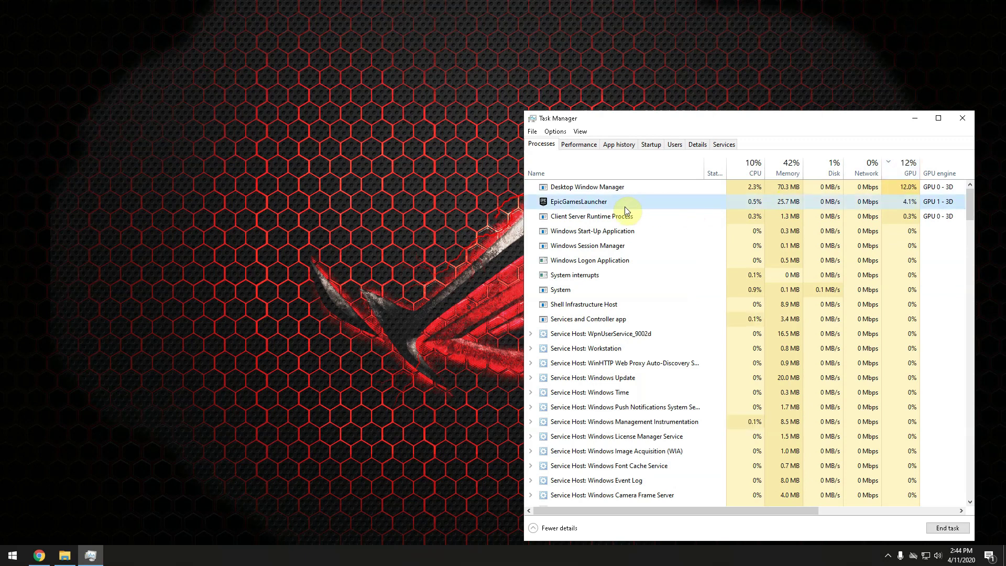
left_click(947, 527)
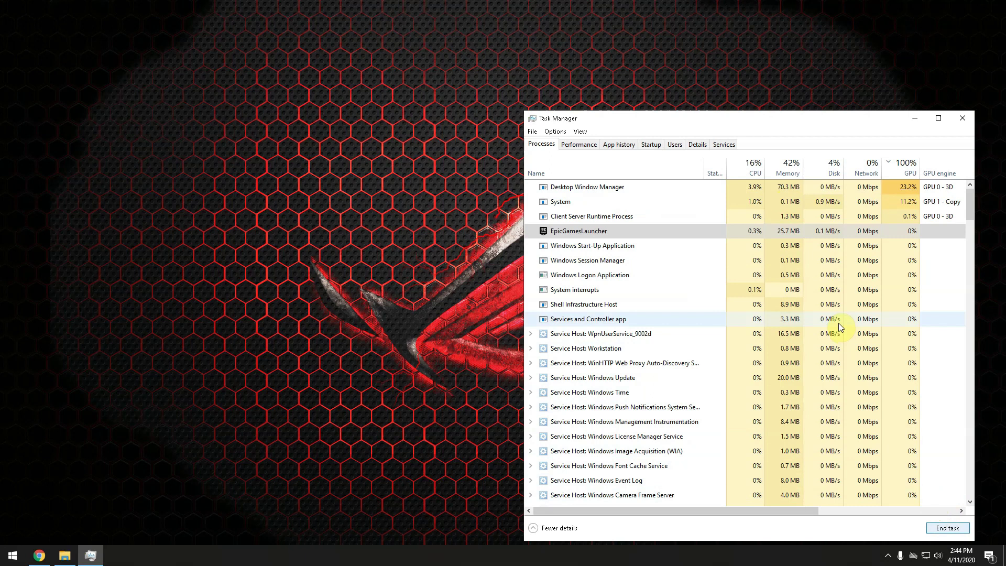
left_click(781, 173)
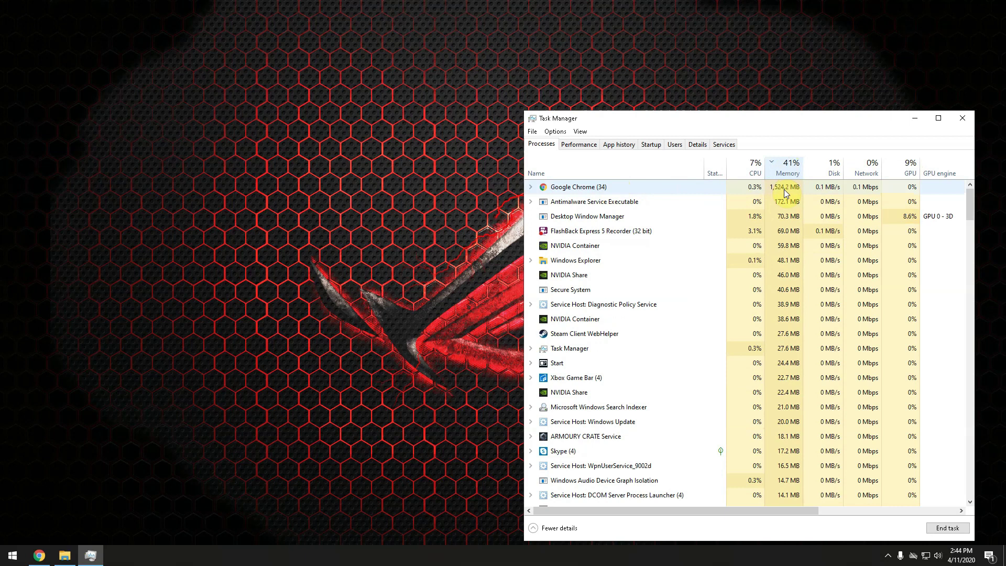
left_click(785, 190)
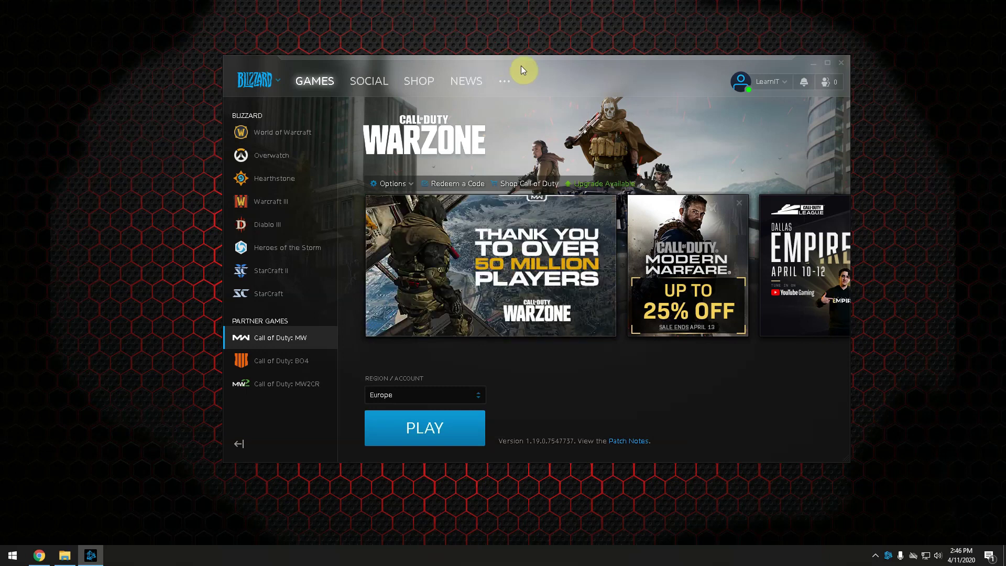
Step: Set Battle.net's 'When I launch a game' option to 'Exit Battle.net completely'
left_click(399, 185)
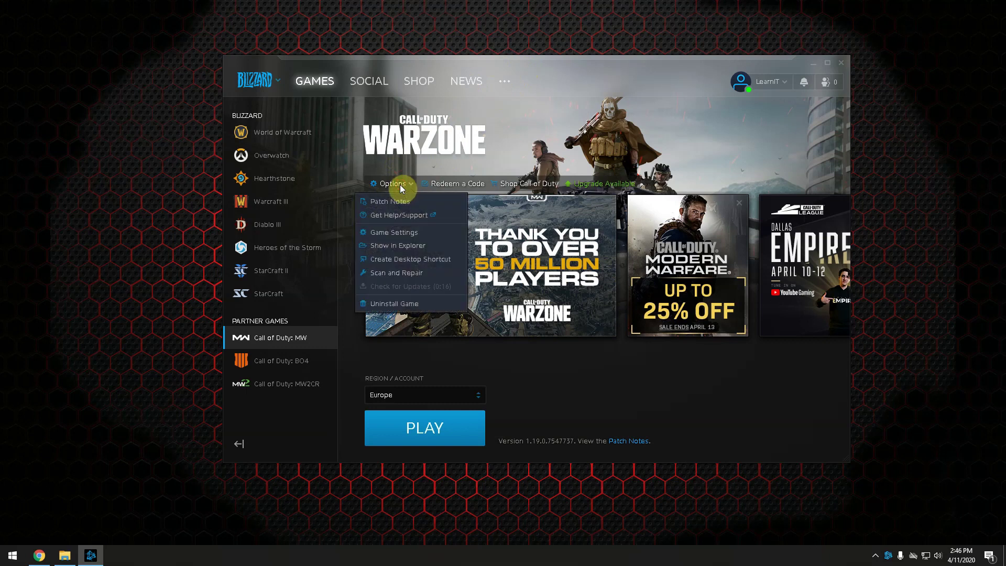
left_click(393, 233)
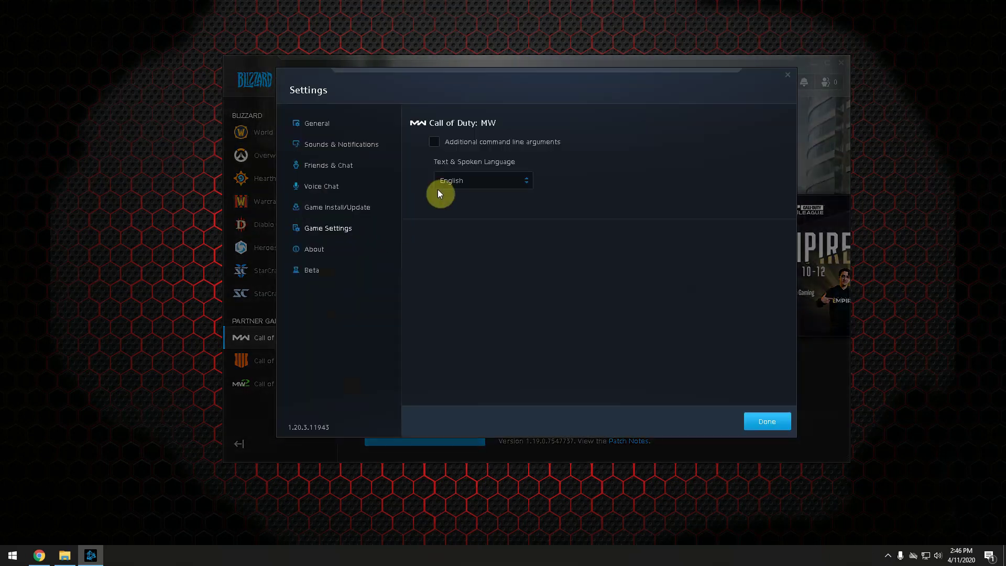
left_click(314, 124)
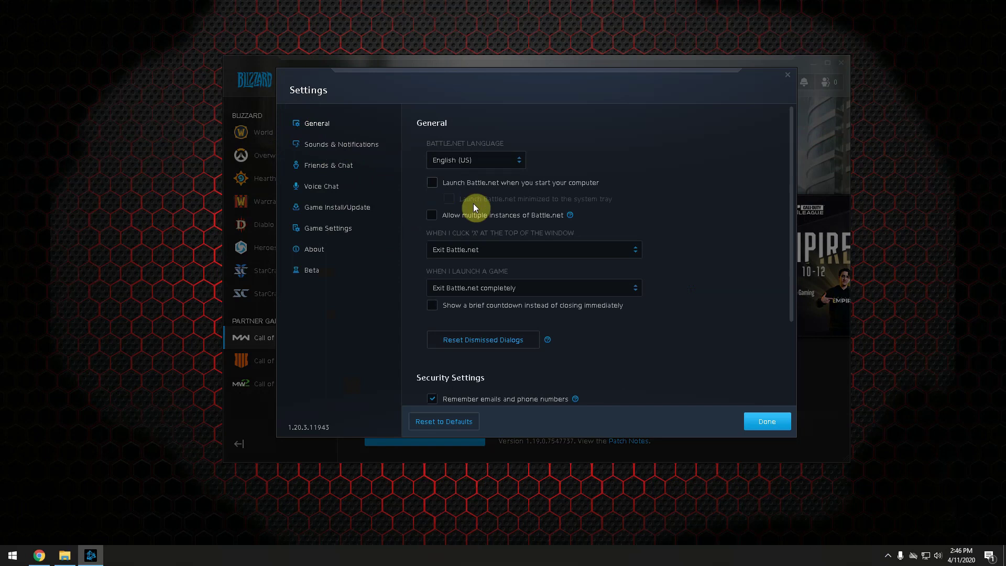
left_click(477, 288)
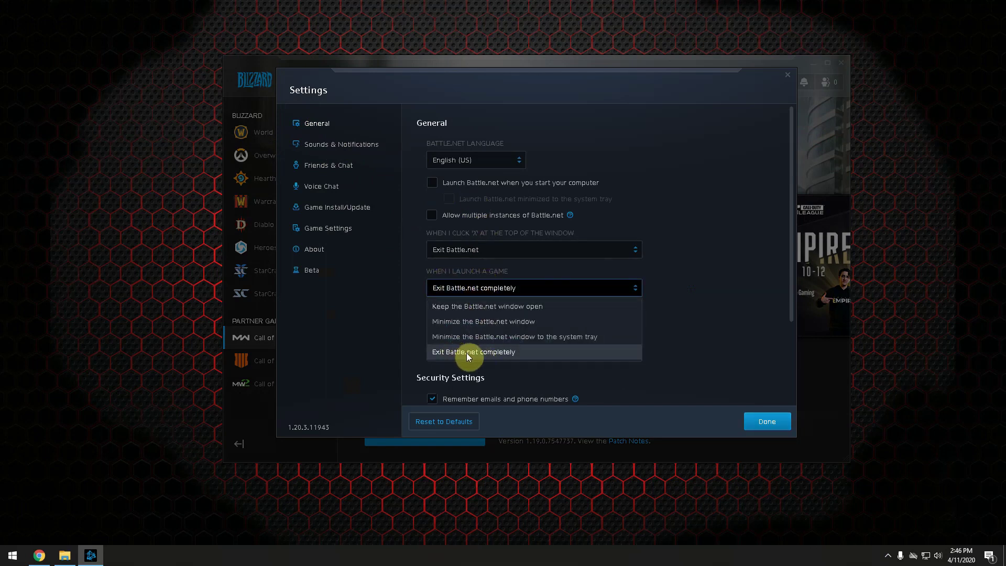
left_click(503, 353)
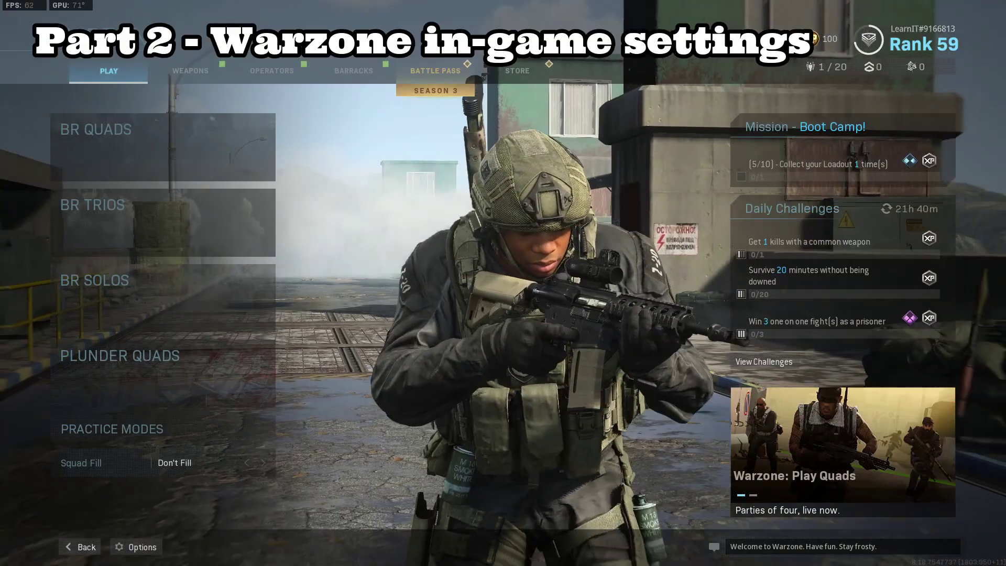
Step: Open Warzone's Options on the General tab and scroll down to the Telemetry FPS Counter settings
left_click(137, 547)
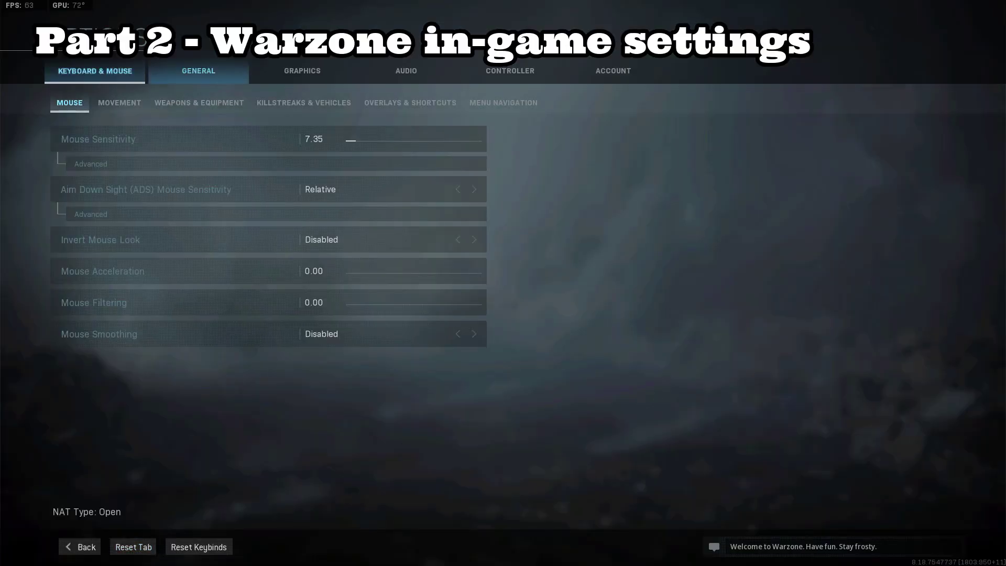
left_click(199, 71)
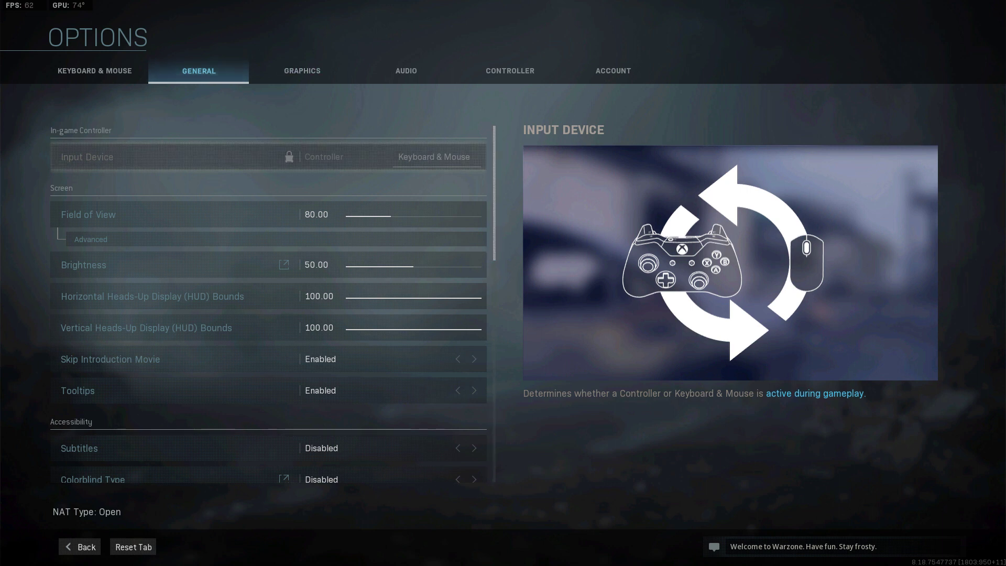
scroll(268, 304, "down", 15)
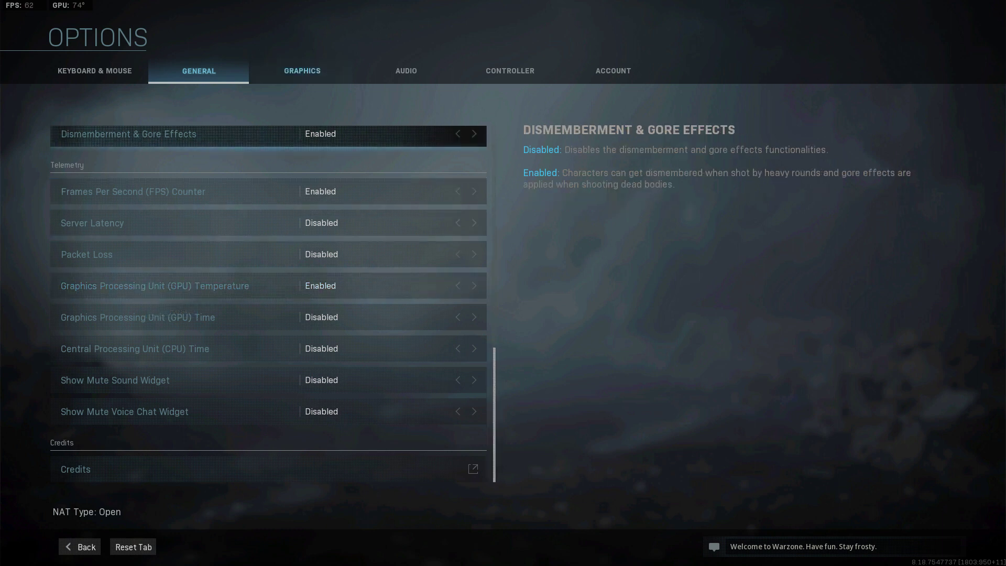
Step: On the Graphics tab, set Display Mode to Fullscreen
left_click(302, 71)
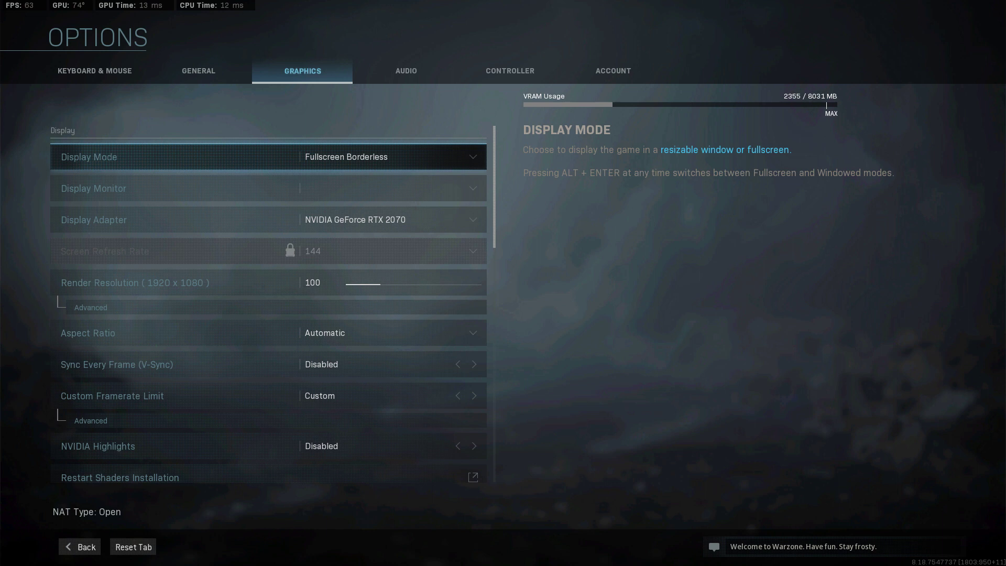
key("Return")
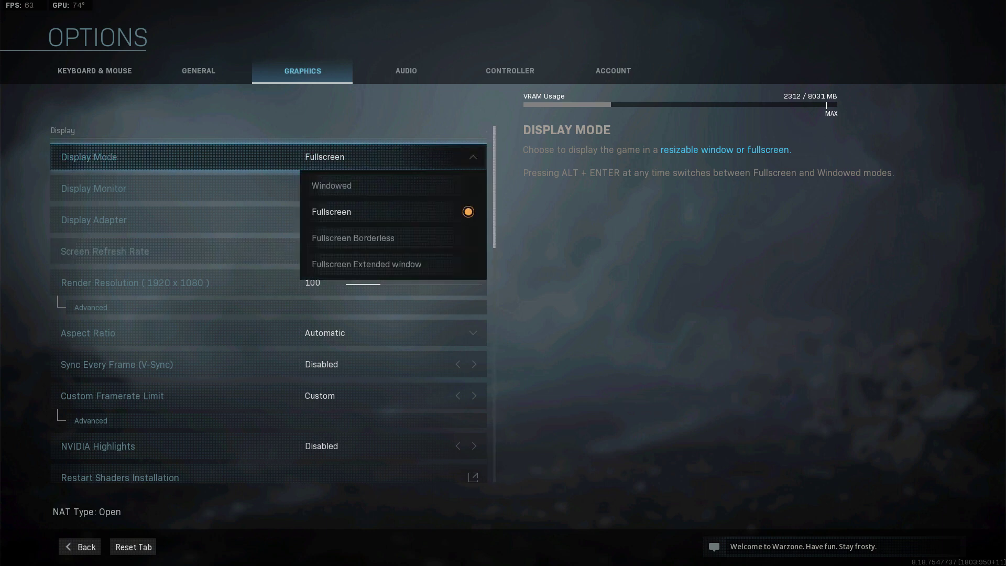
key("Down")
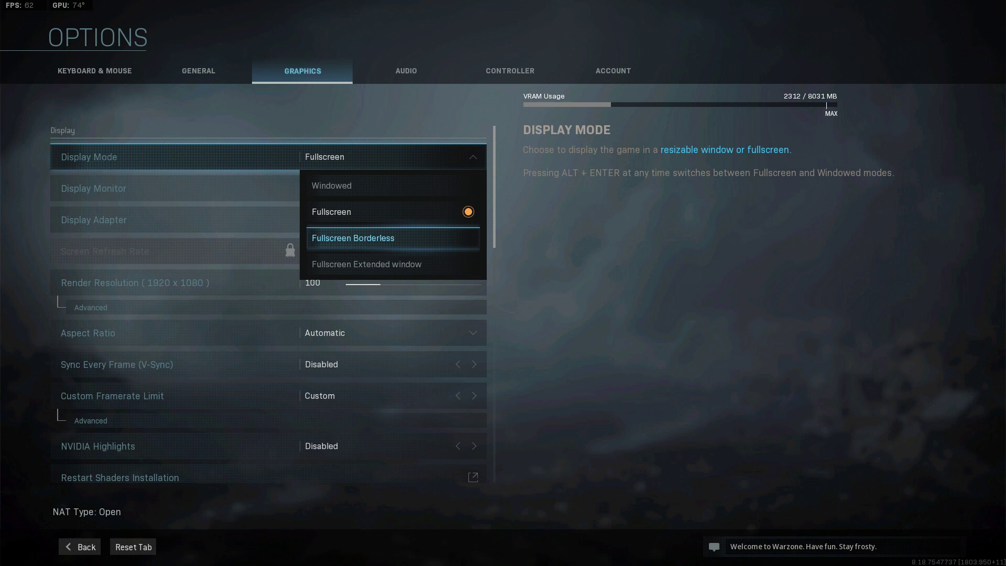
key("Up")
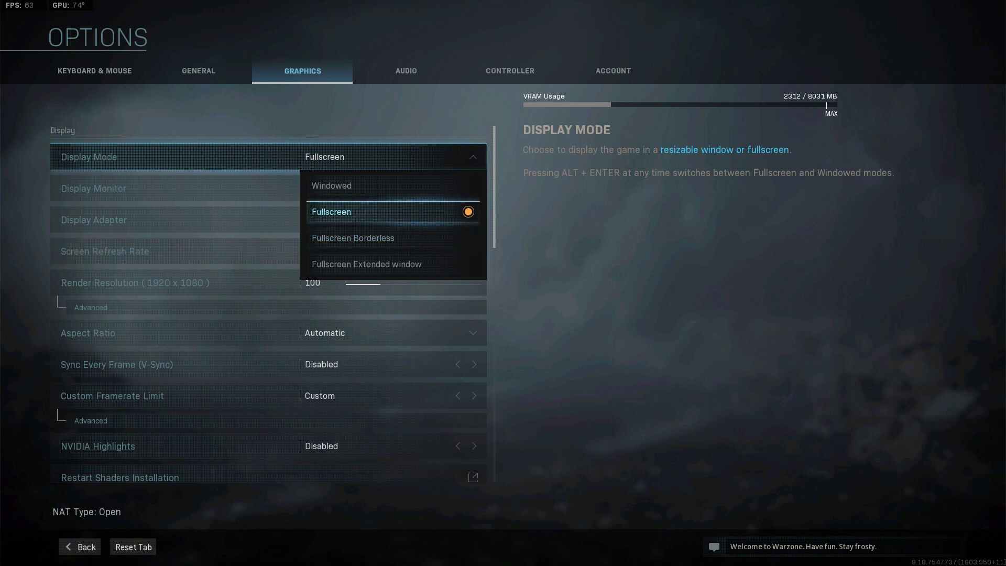
key("Down")
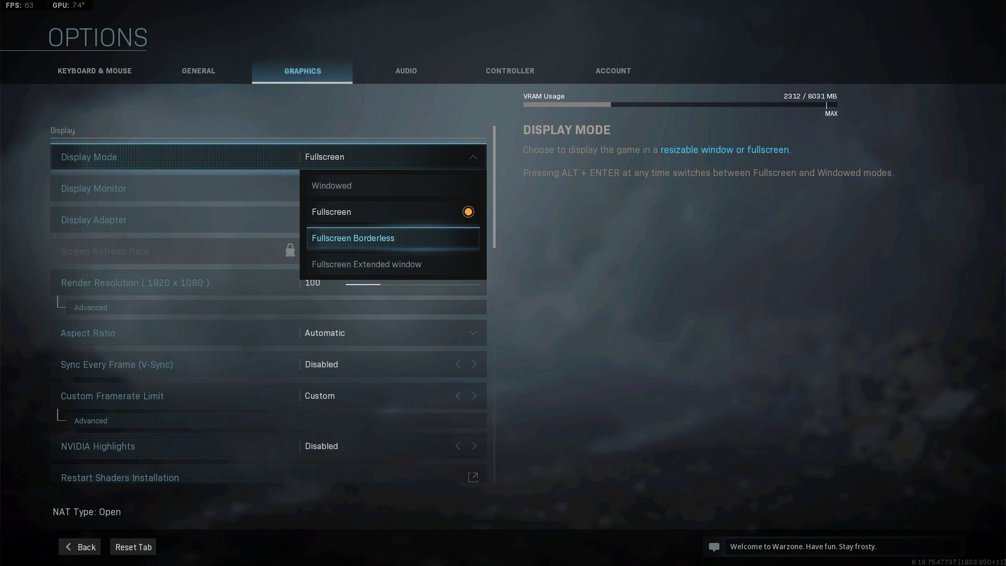
key("Up")
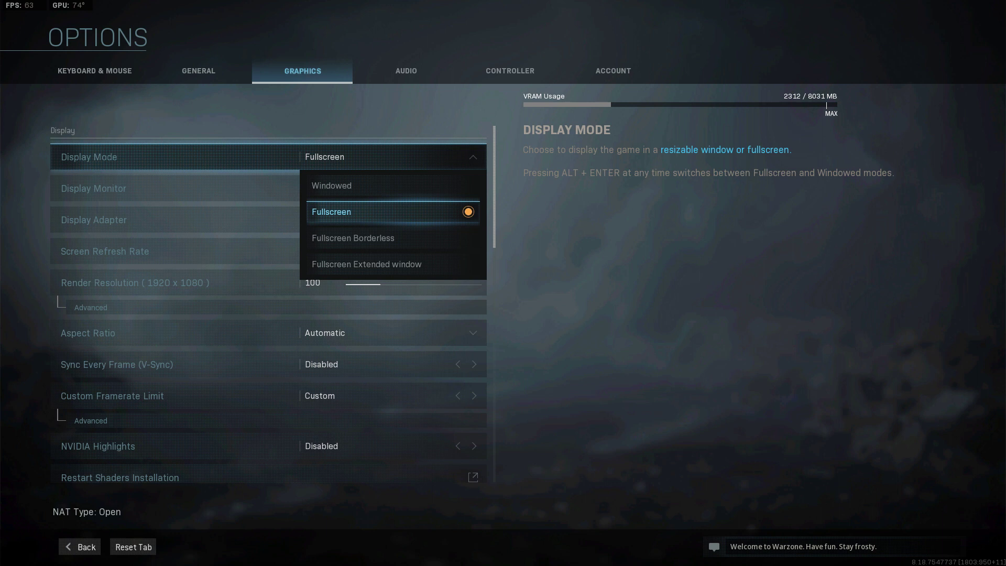
key("Return")
Step: Expand the resolution options and keep Display Resolution at 1920x1080
key("Down")
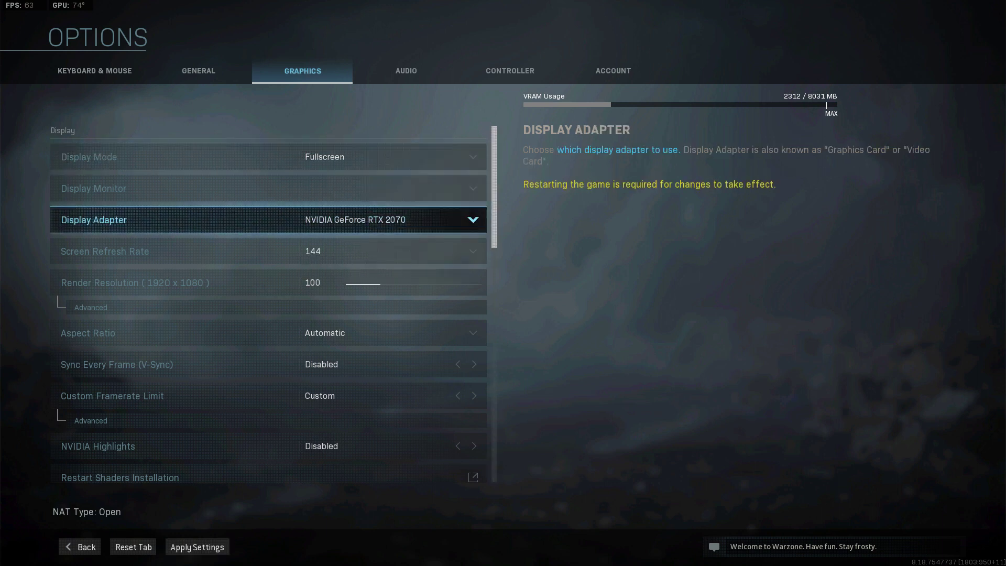
key("Down")
key("Down")
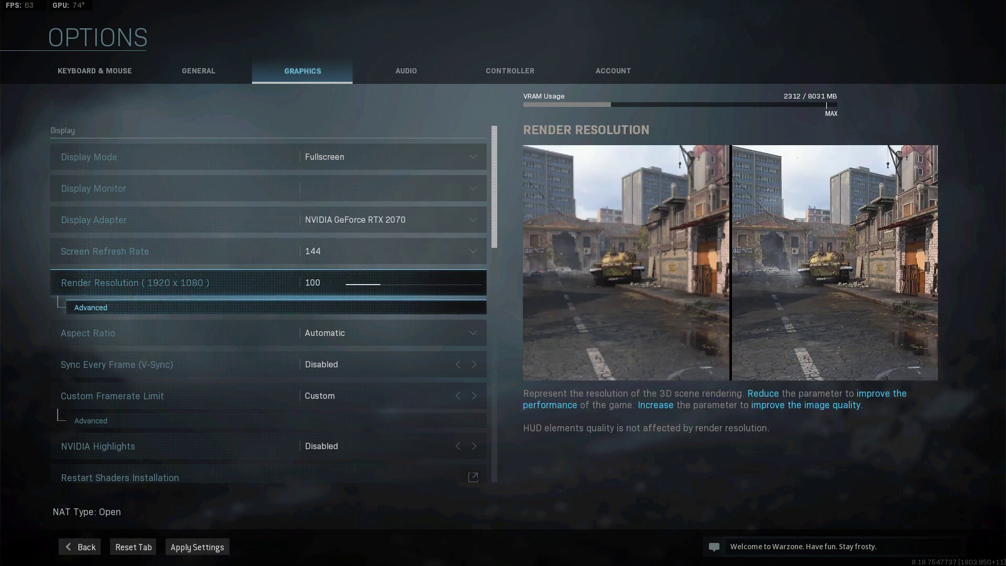
key("Return")
key("Up")
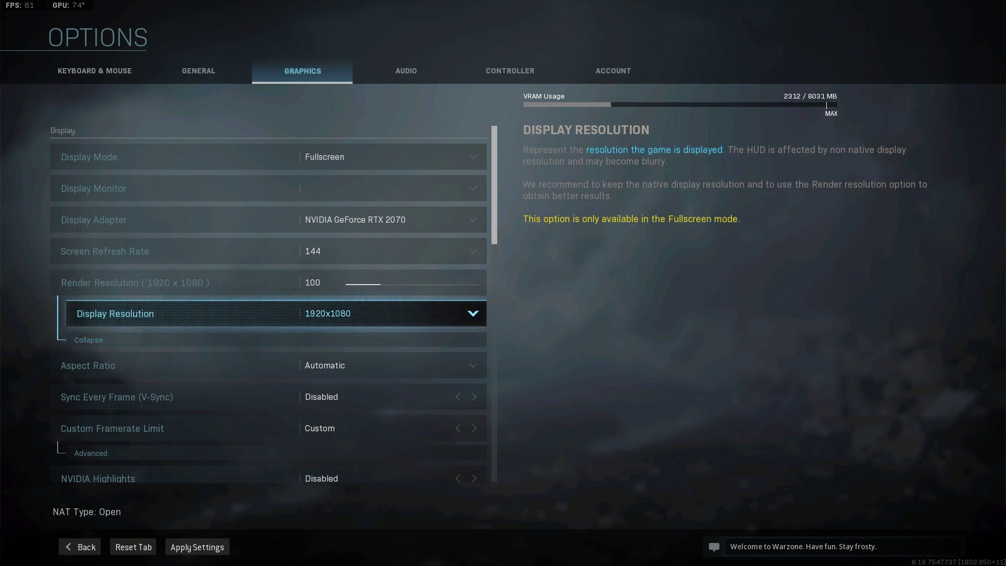
key("Up")
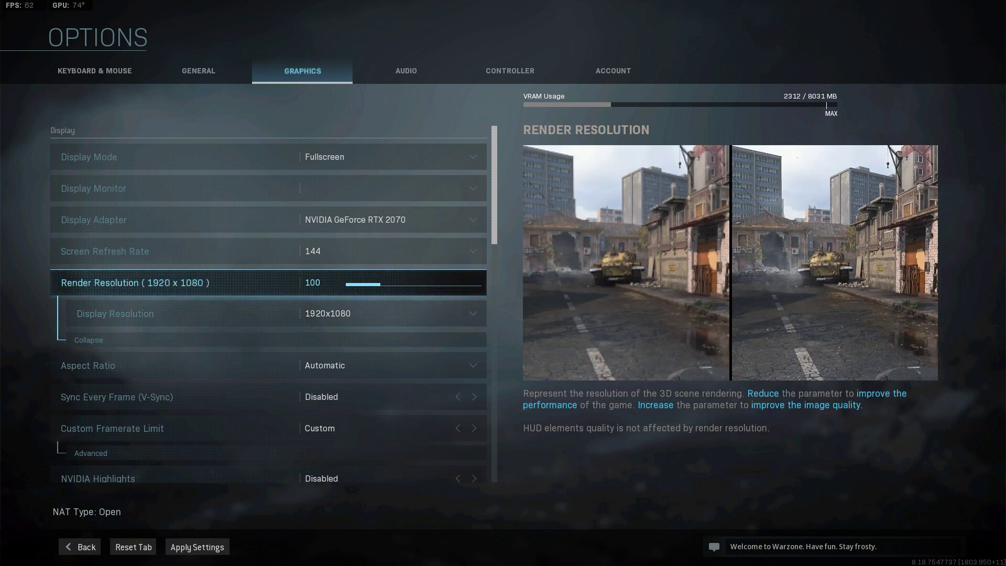
key("Down")
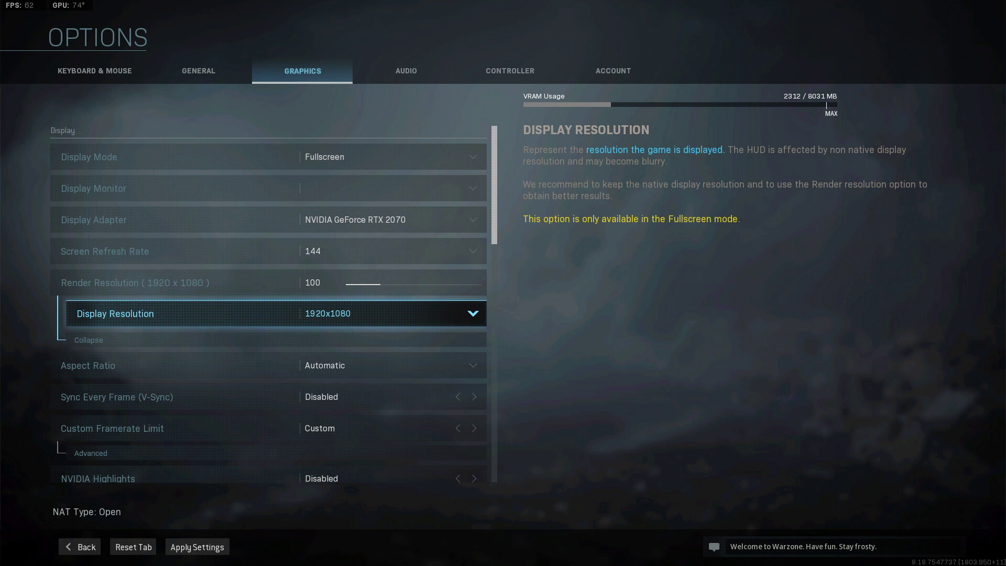
key("Return")
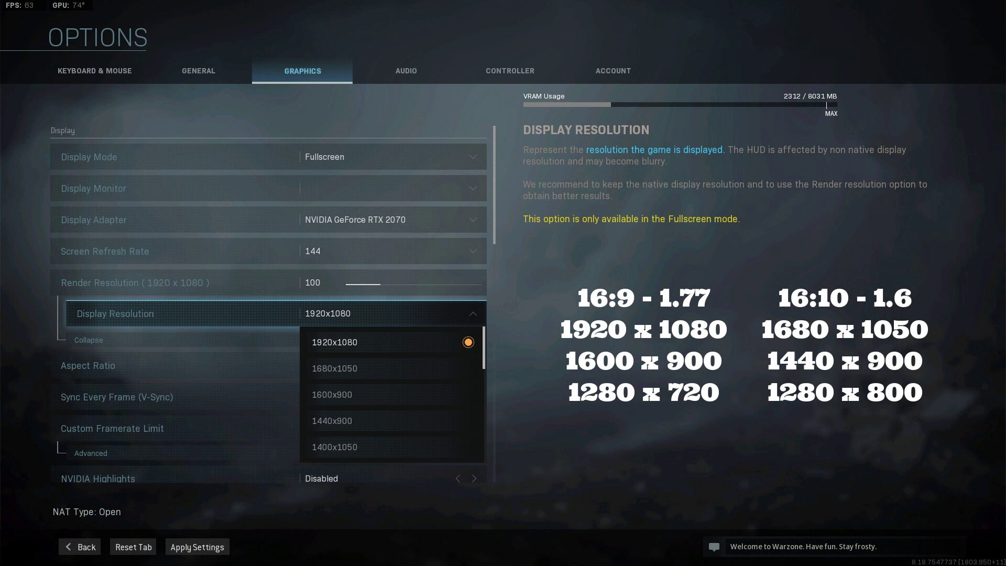
key("Escape")
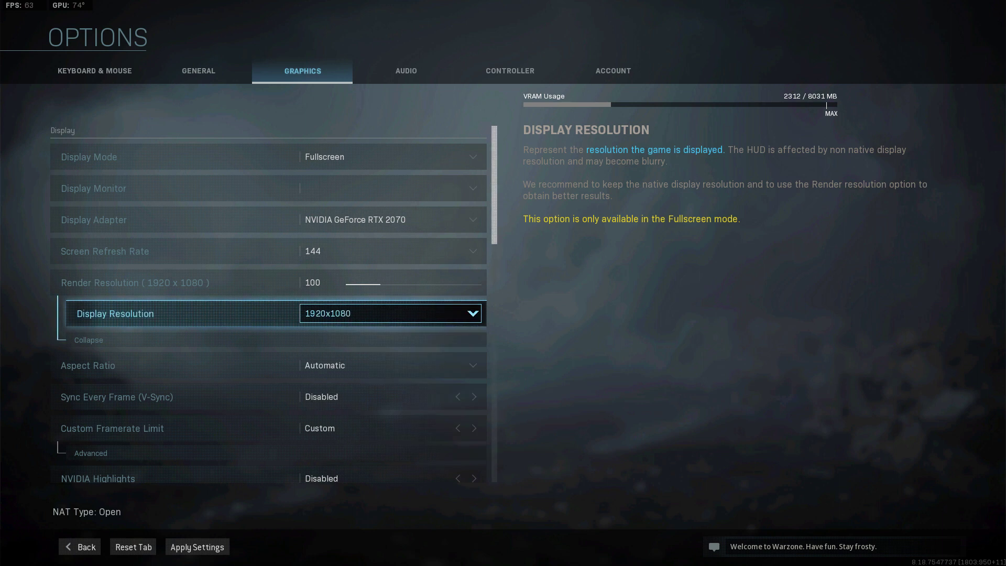
Step: Enter 80 as the Render Resolution, giving 1536 x 864
left_click(321, 282)
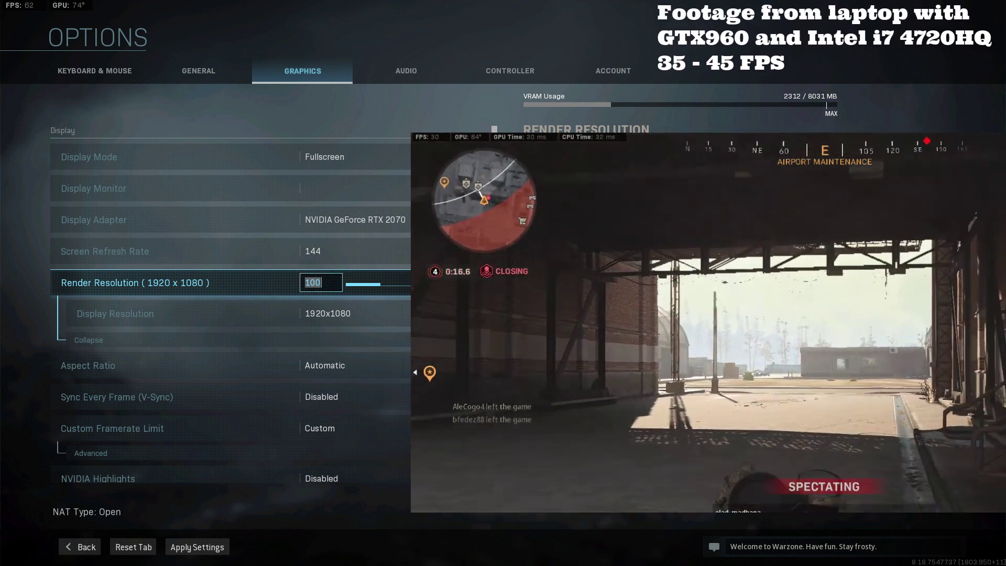
type("80")
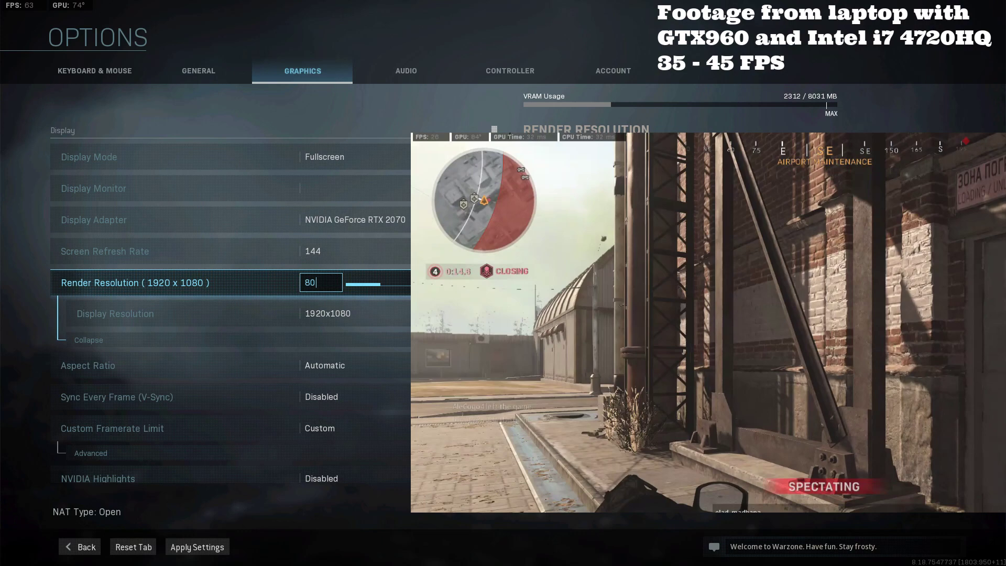
key("Return")
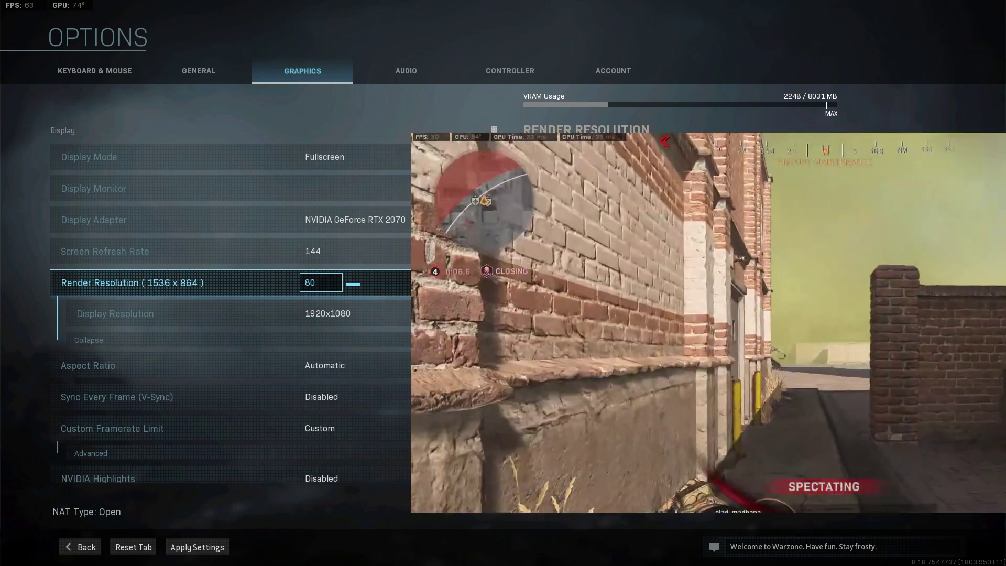
left_click(183, 314)
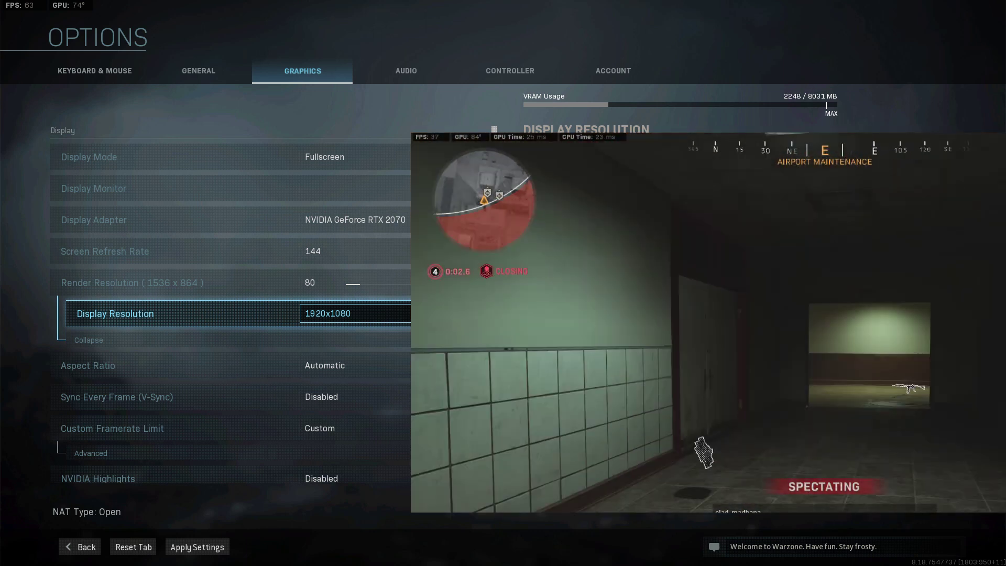
scroll(268, 304, "down", 3)
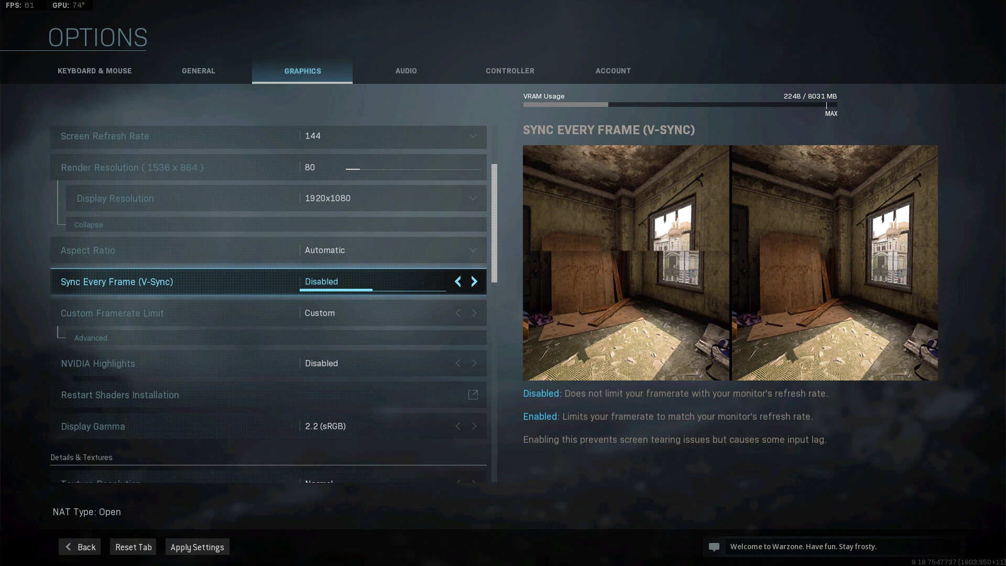
Step: Expand the Custom Framerate Limit's advanced caps: gameplay 200, menu 60, out-of-focus 30
left_click(183, 313)
key("Down")
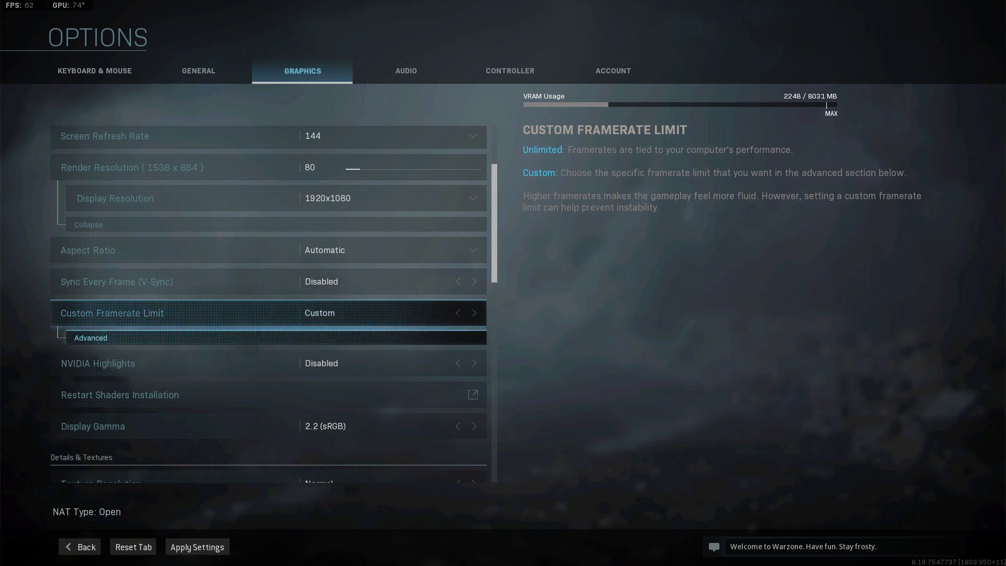
key("Return")
key("Down")
key("Down")
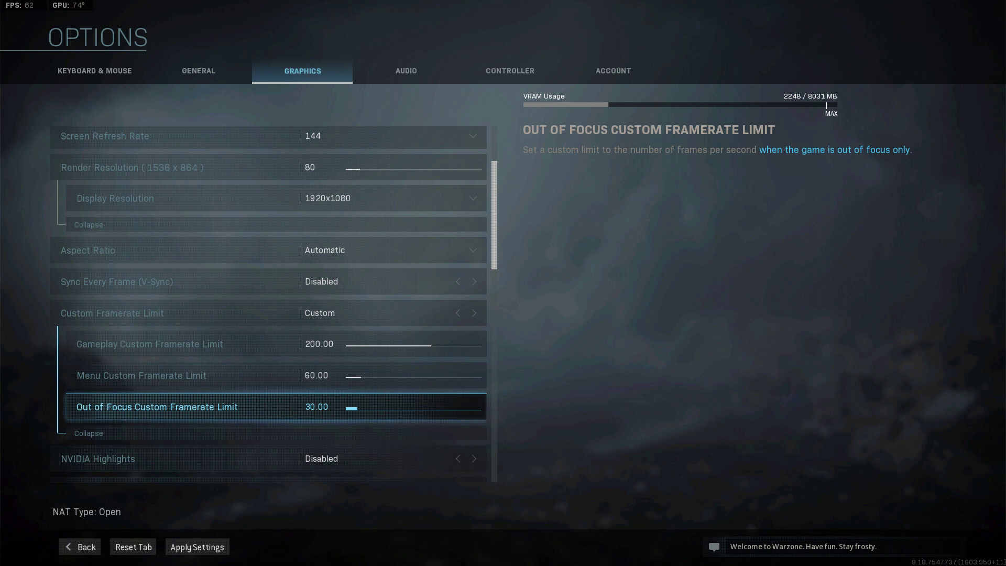
left_click(142, 375)
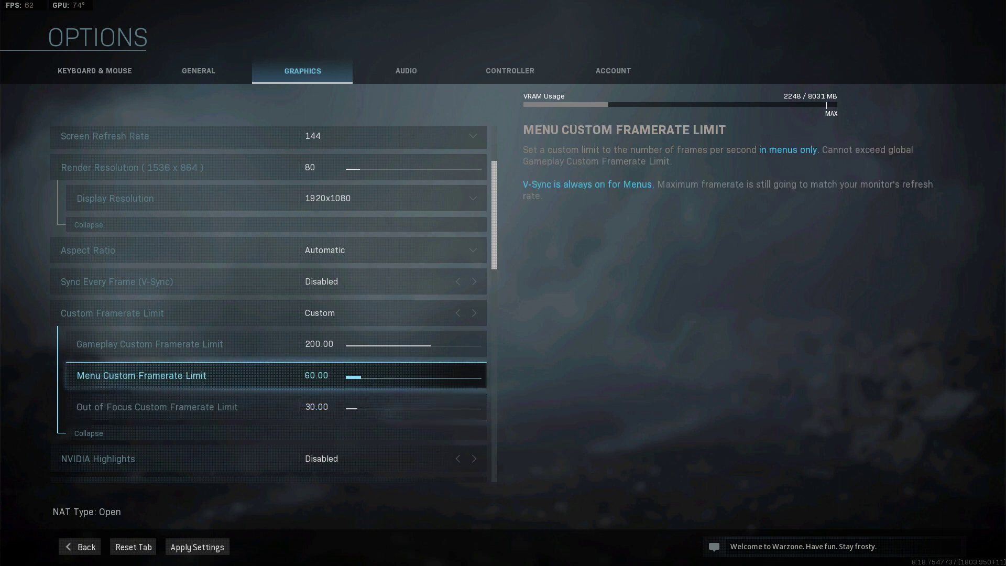
left_click(149, 344)
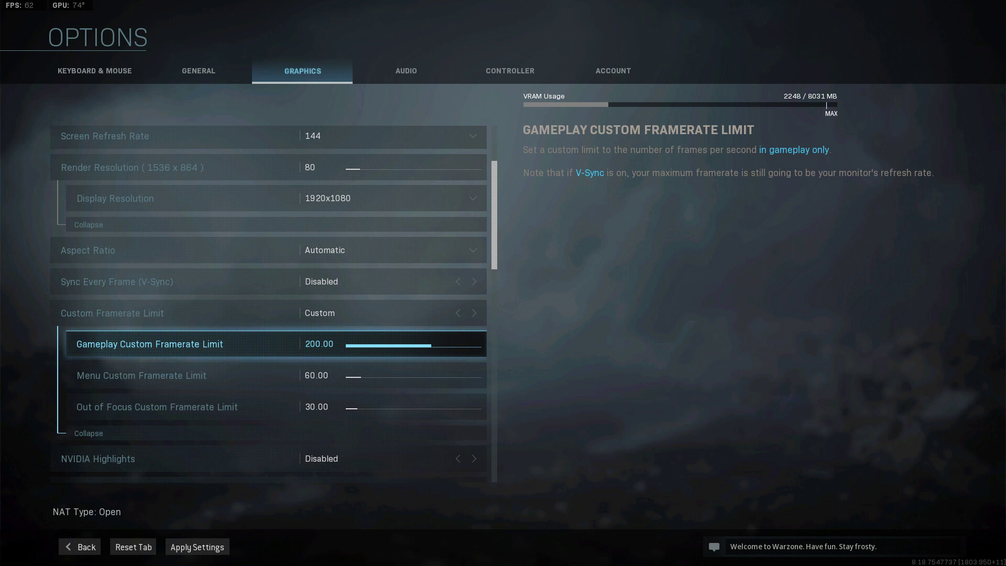
key("Up")
key("Up")
key("Up")
key("Up")
key("Up")
key("Up")
key("Up")
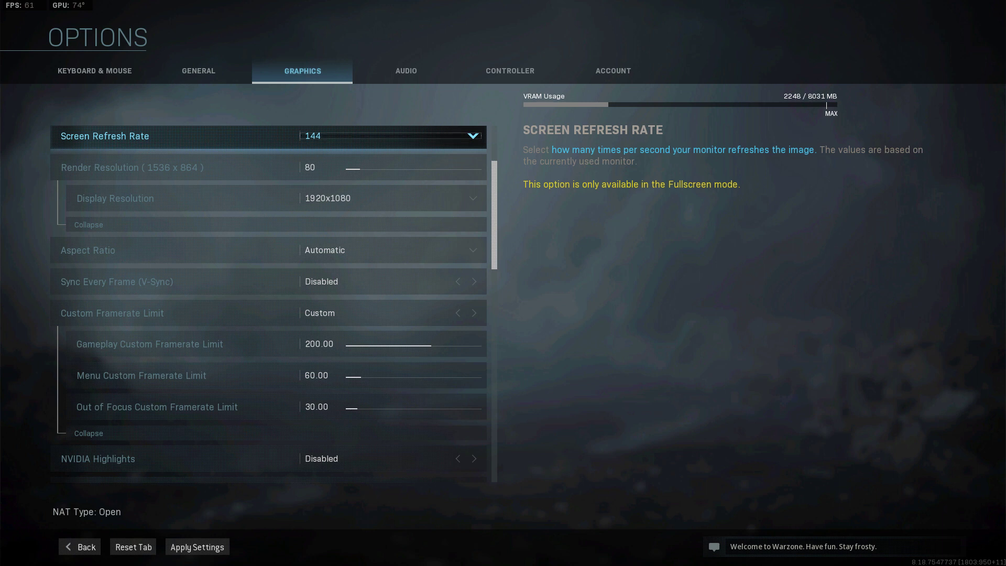
Step: Leave the refresh rate at 144 and enter 160 as the gameplay framerate cap
key("Return")
key("Escape")
key("Down")
key("Down")
key("Down")
key("Down")
key("Down")
key("Down")
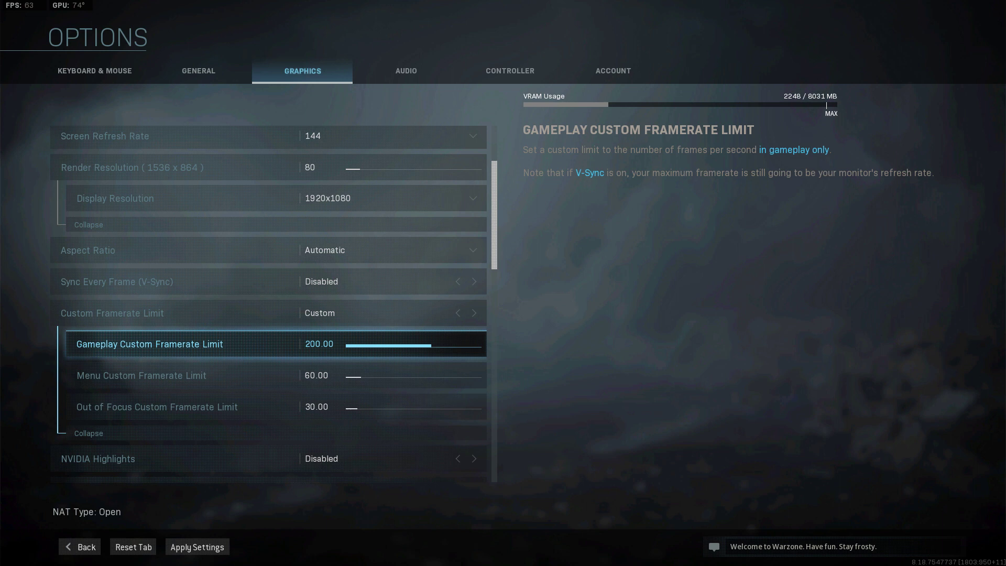
key("Return")
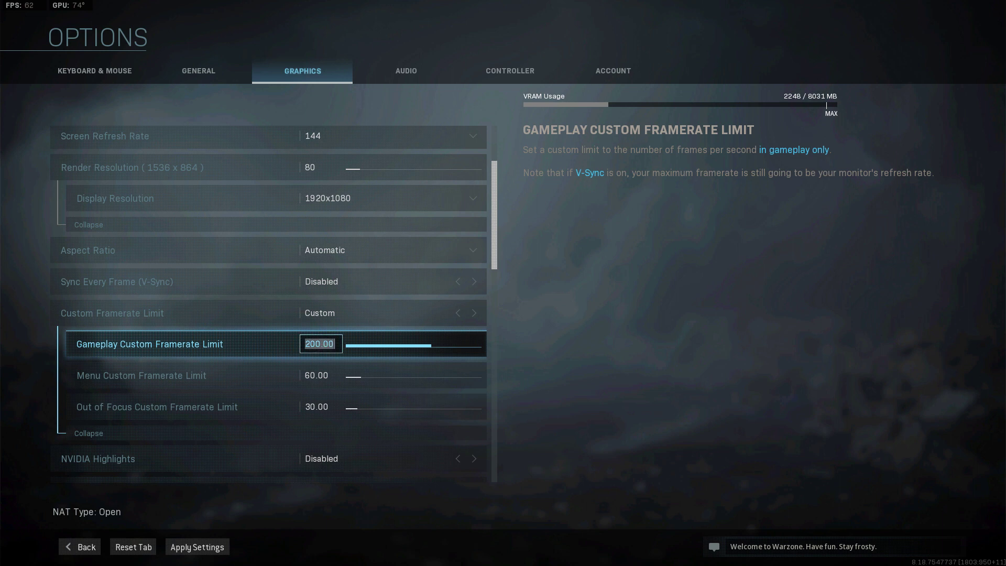
type("160")
key("Return")
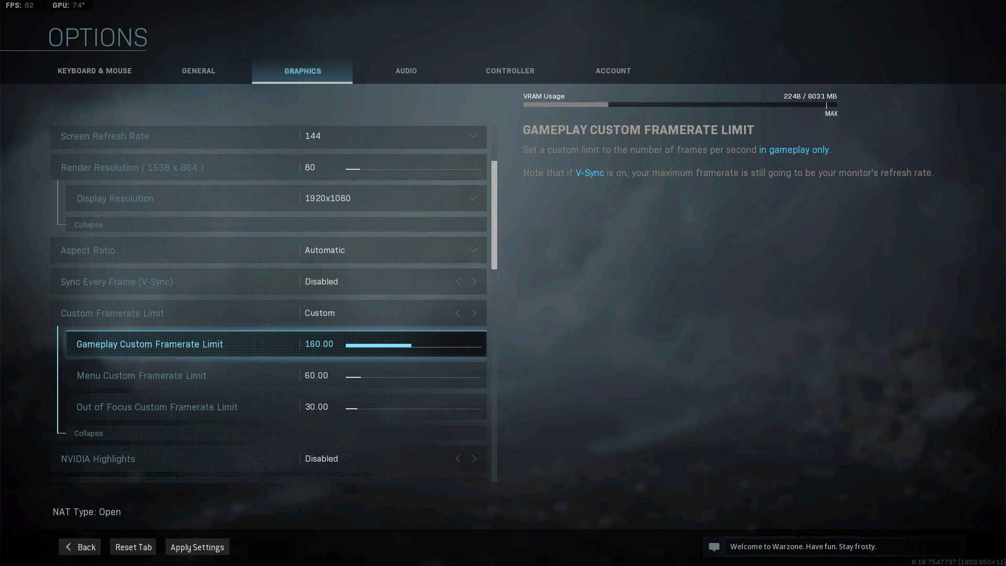
key("Down")
key("Down")
key("Down")
key("Down")
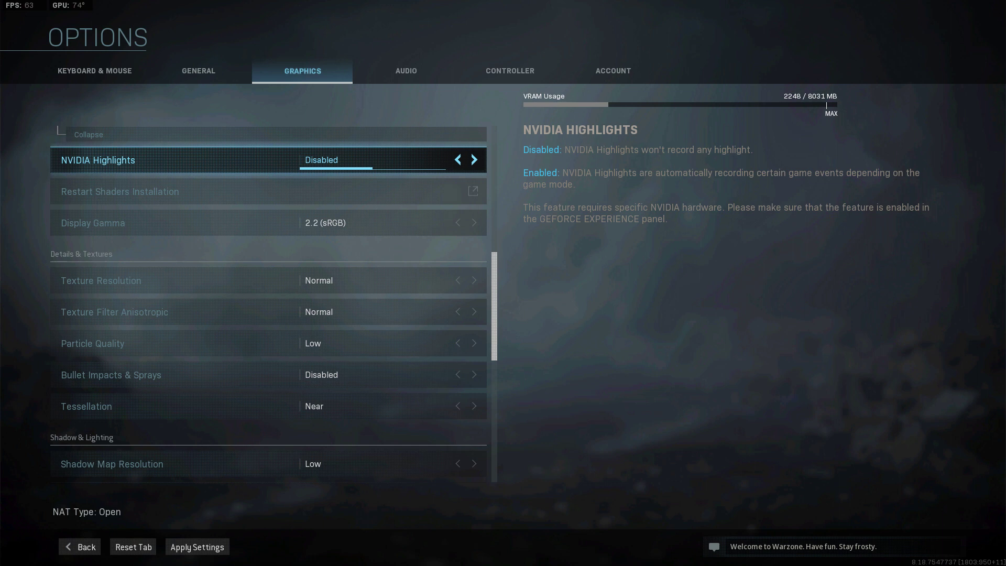
key("Down")
key("Down")
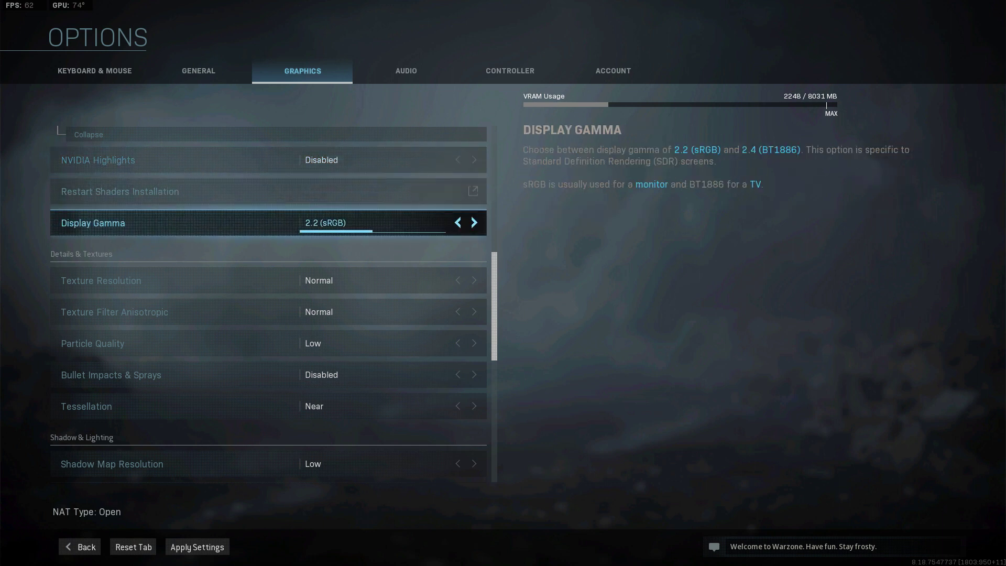
key("Down")
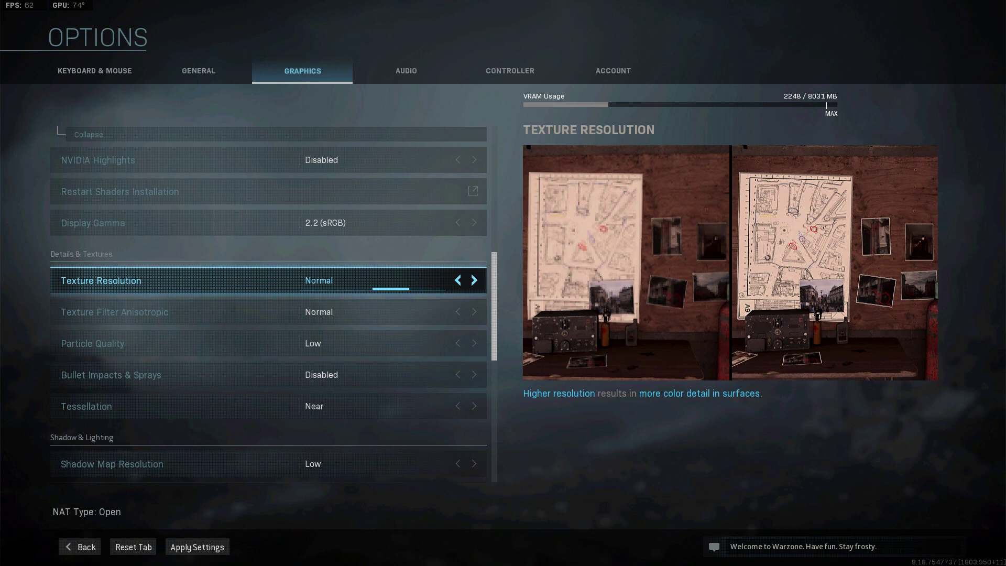
key("Left")
key("Left")
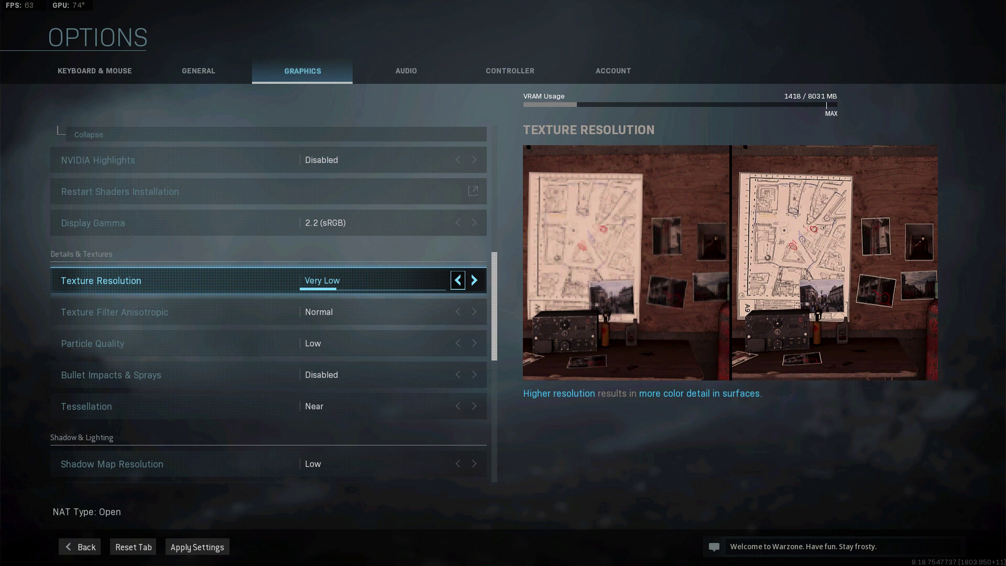
key("Right")
key("Right")
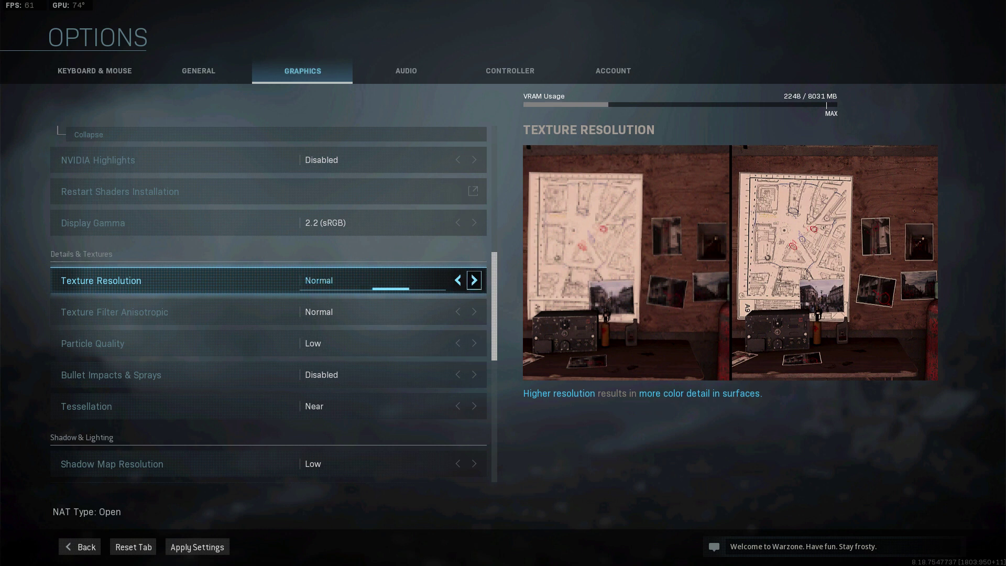
key("Down")
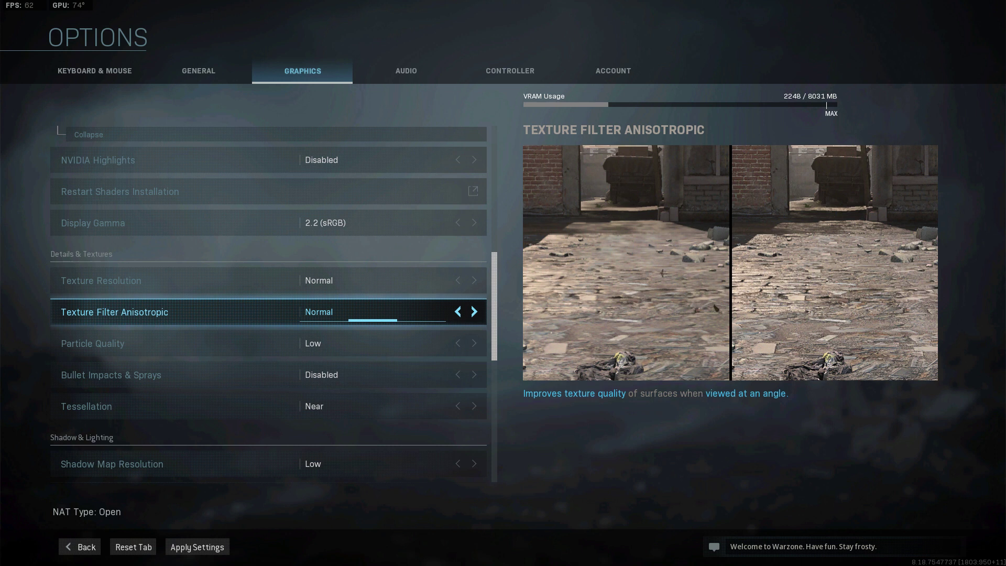
key("Left")
key("Right")
key("Down")
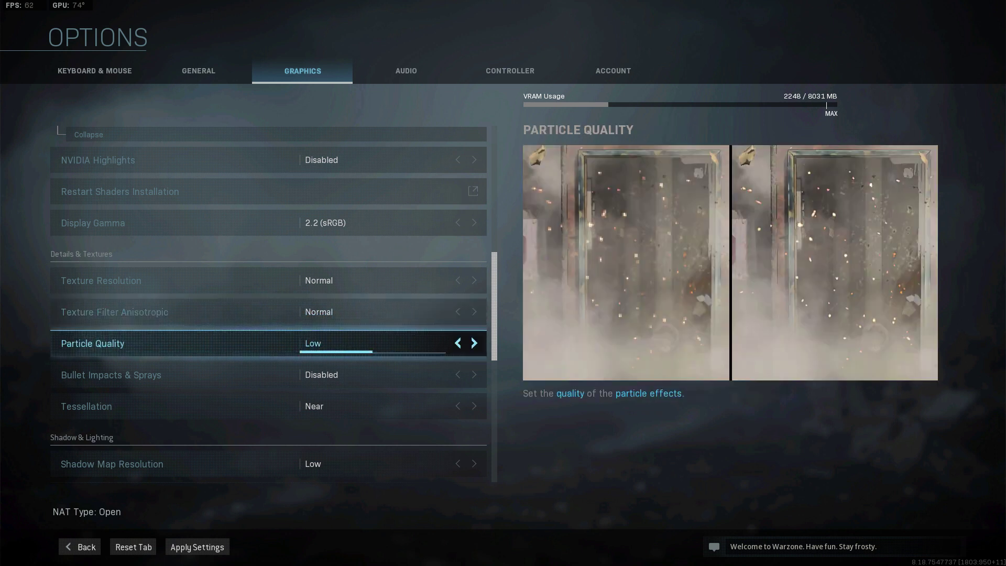
key("Down")
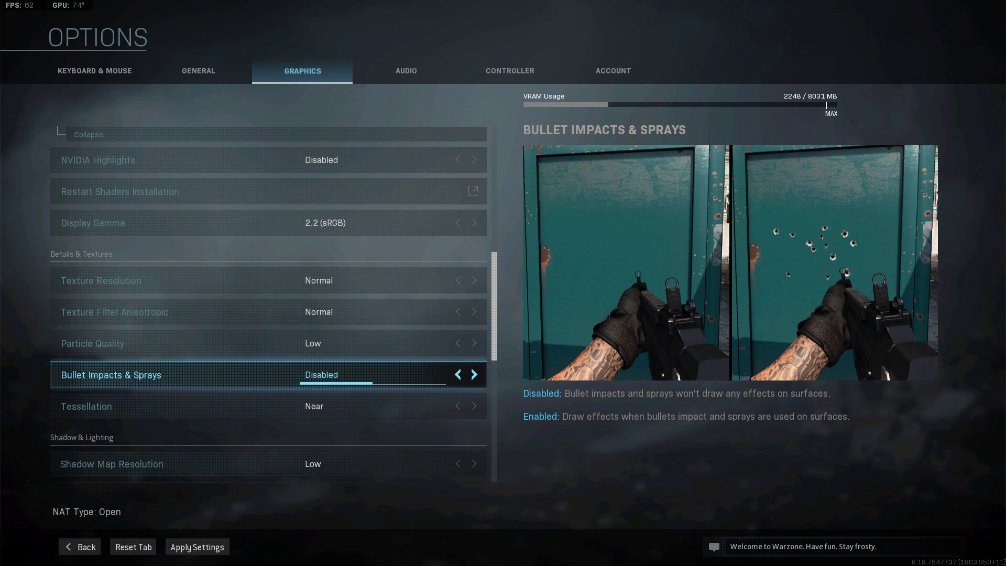
key("Down")
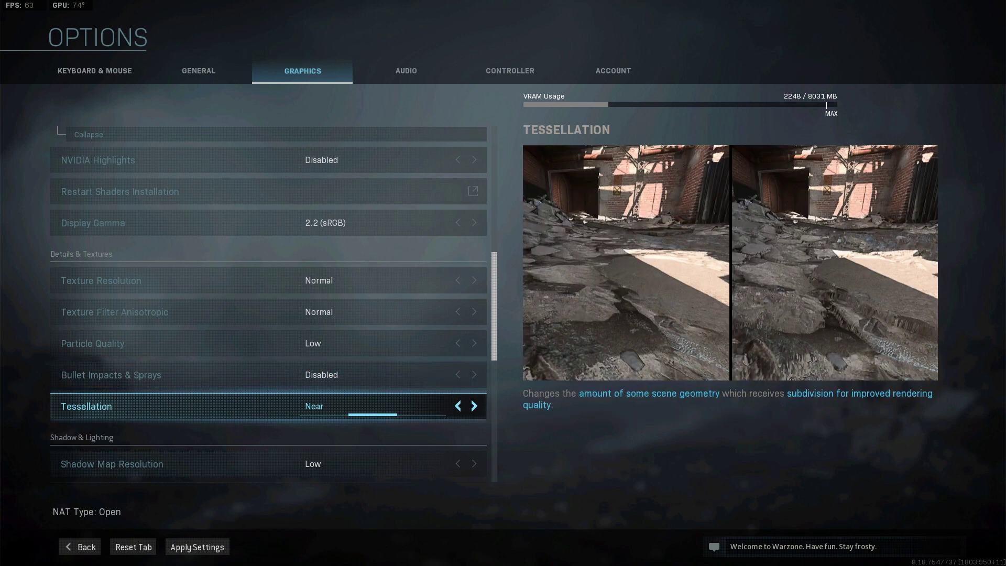
key("Left")
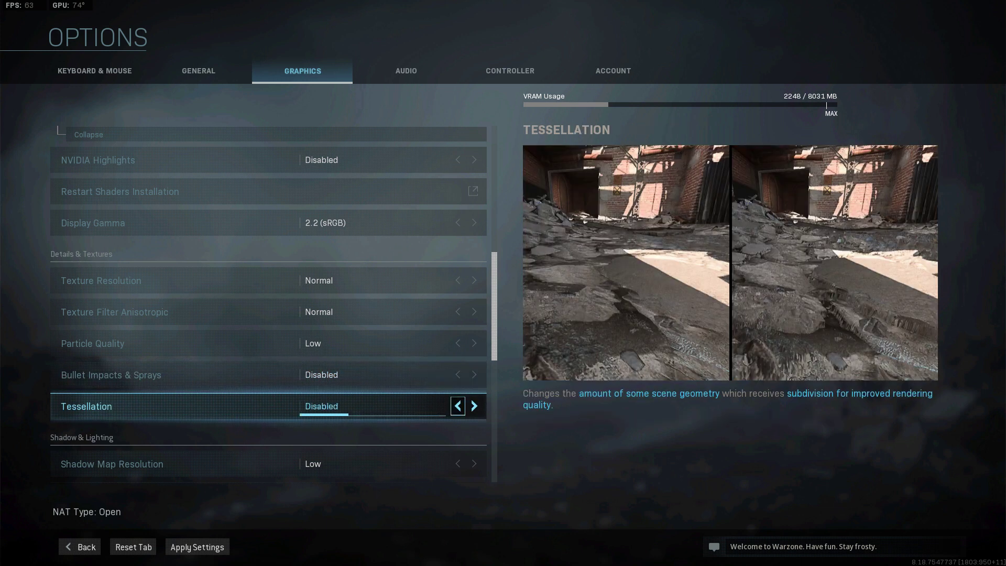
key("Right")
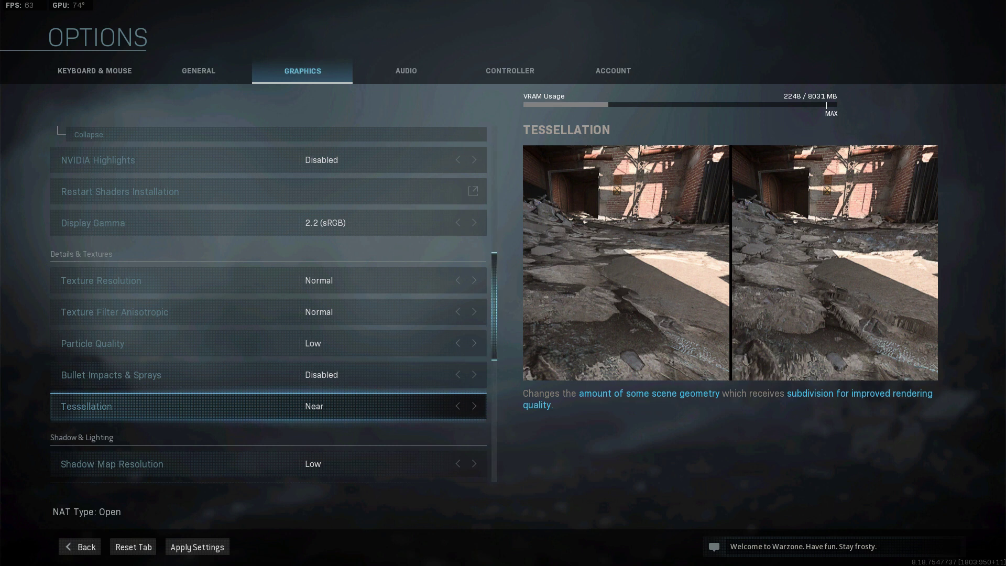
scroll(268, 314, "down", 4)
key("Down")
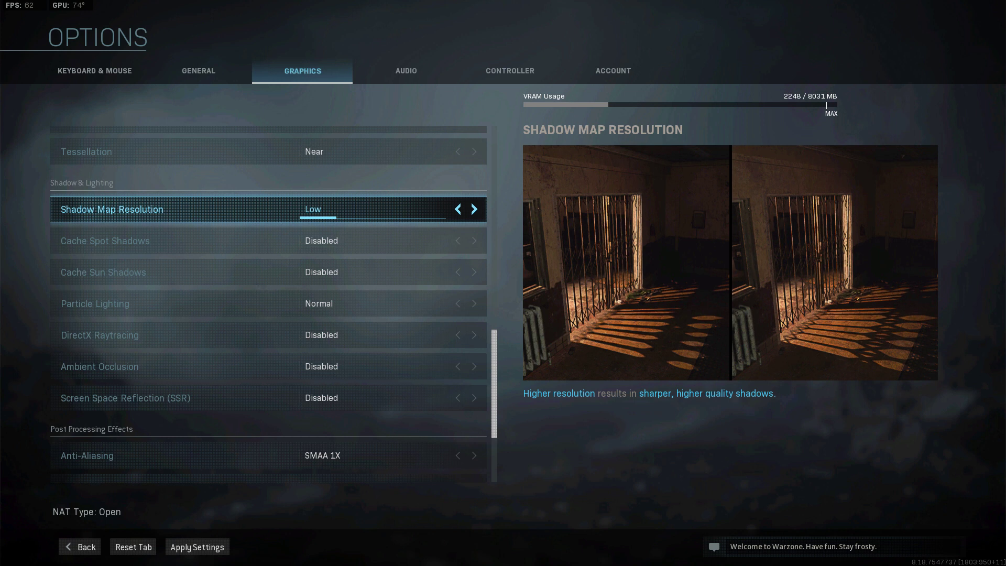
key("Down")
key("Down")
key("Down")
key("Down")
key("Down")
key("Down")
key("Down")
key("Down")
key("Down")
key("Up")
key("Up")
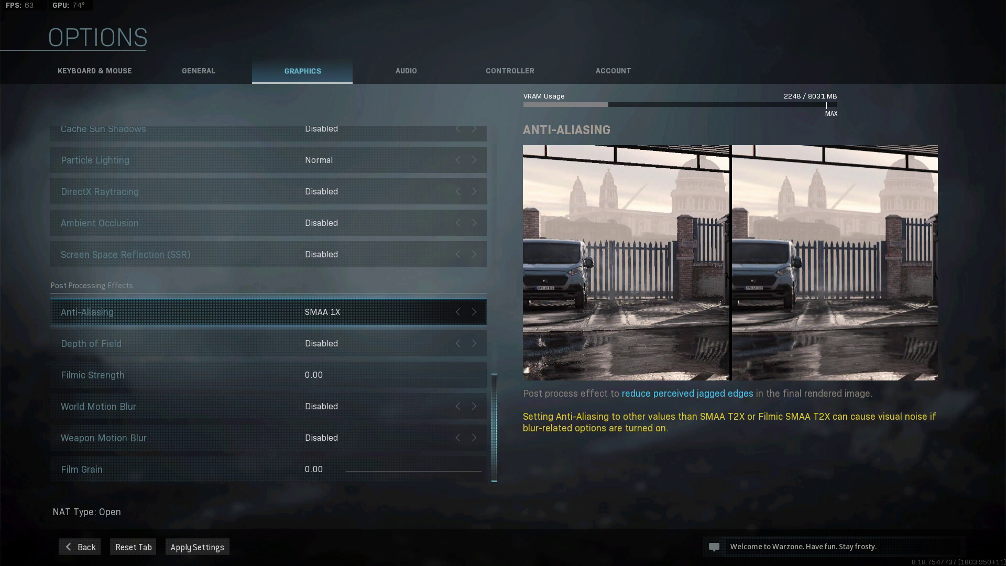
scroll(494, 424, "up", 1)
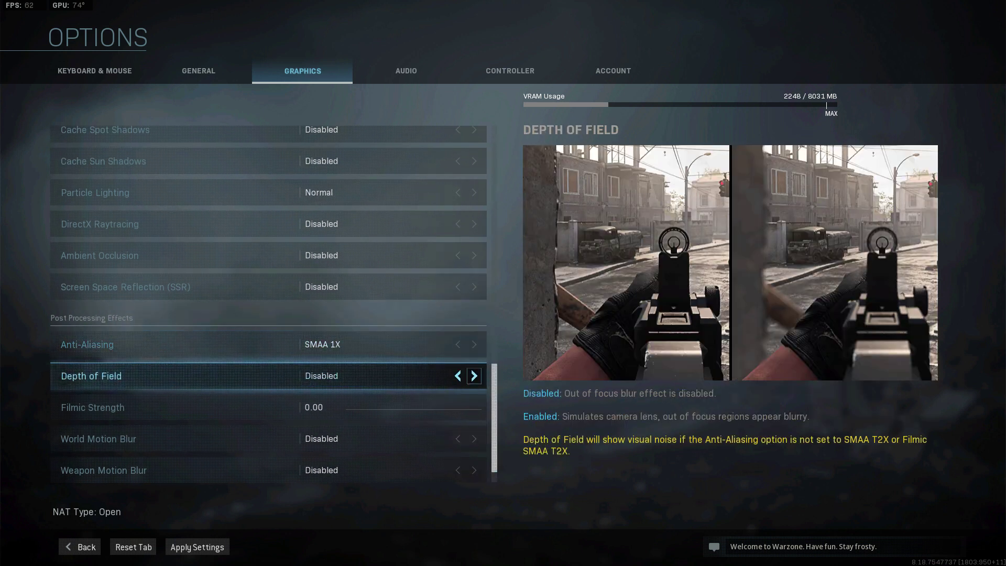
scroll(494, 419, "up", 15)
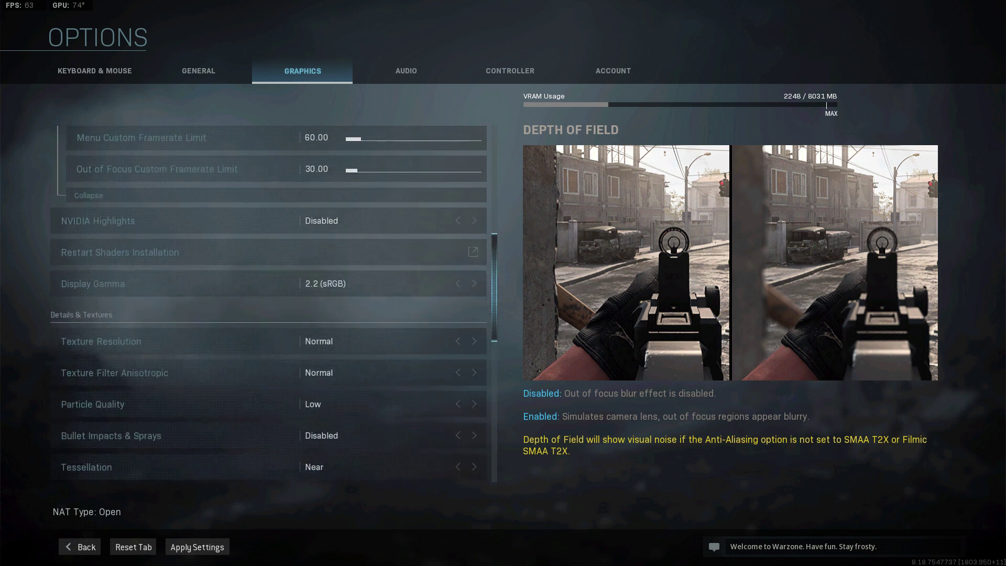
scroll(268, 306, "down", 2)
left_click(268, 320)
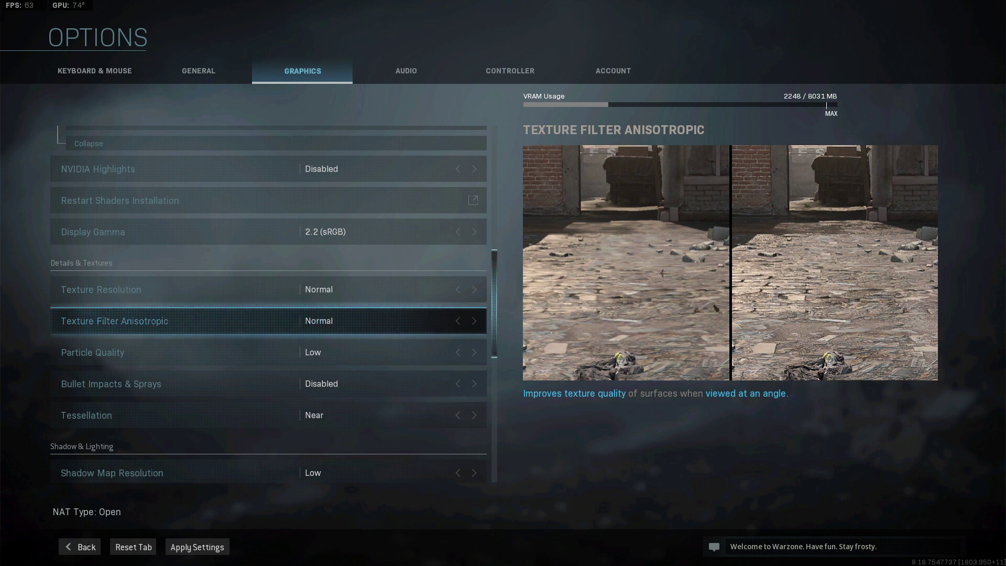
scroll(268, 315, "down", 4)
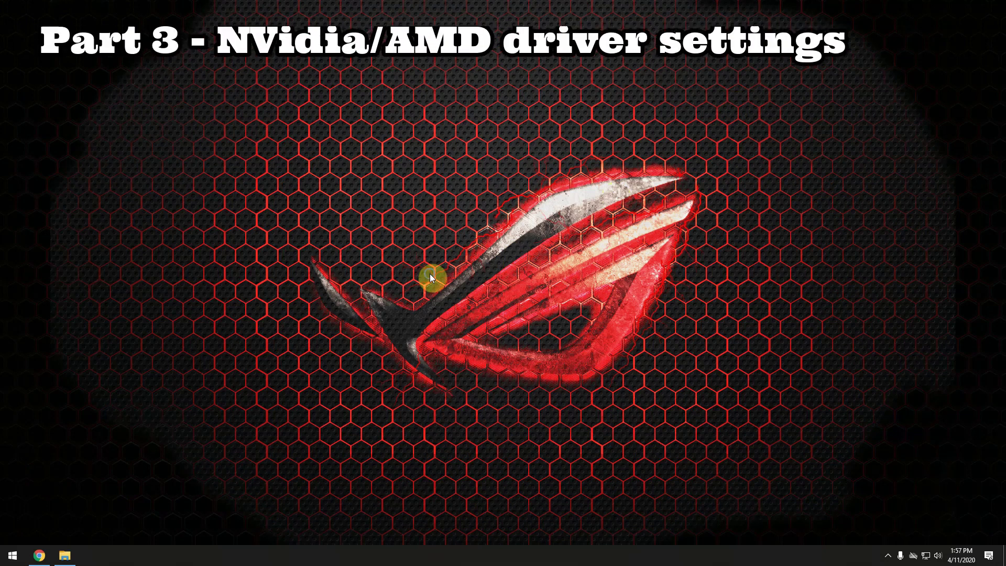
Step: Open NVIDIA Control Panel's Program Settings and select Call of Duty Modern Warfare 2019
right_click(430, 277)
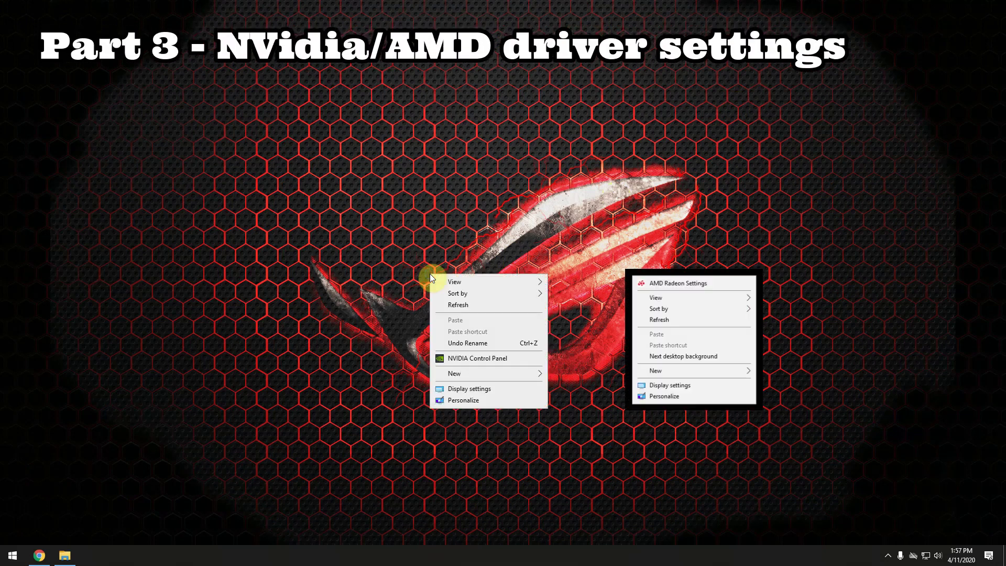
left_click(460, 361)
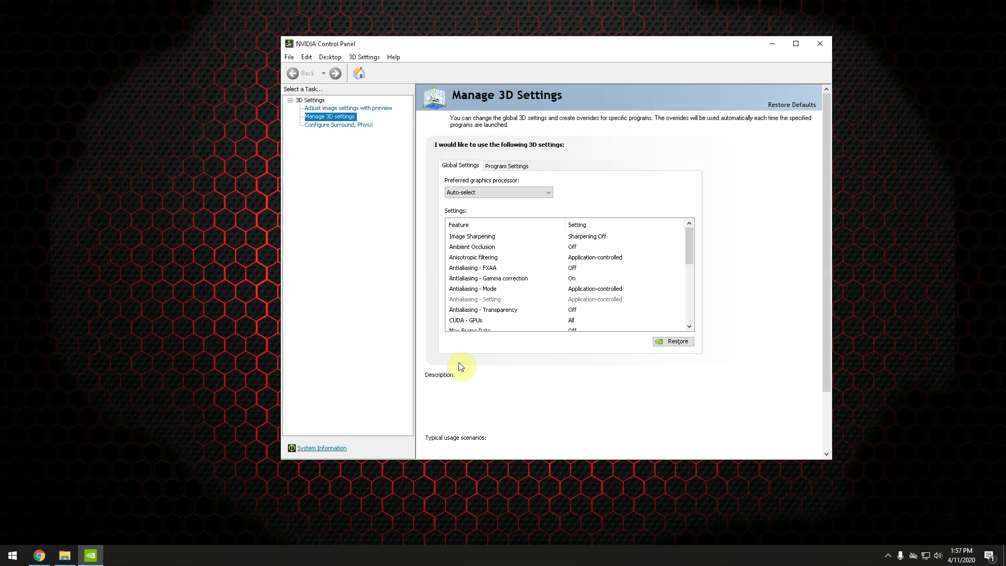
left_click(511, 168)
left_click(487, 193)
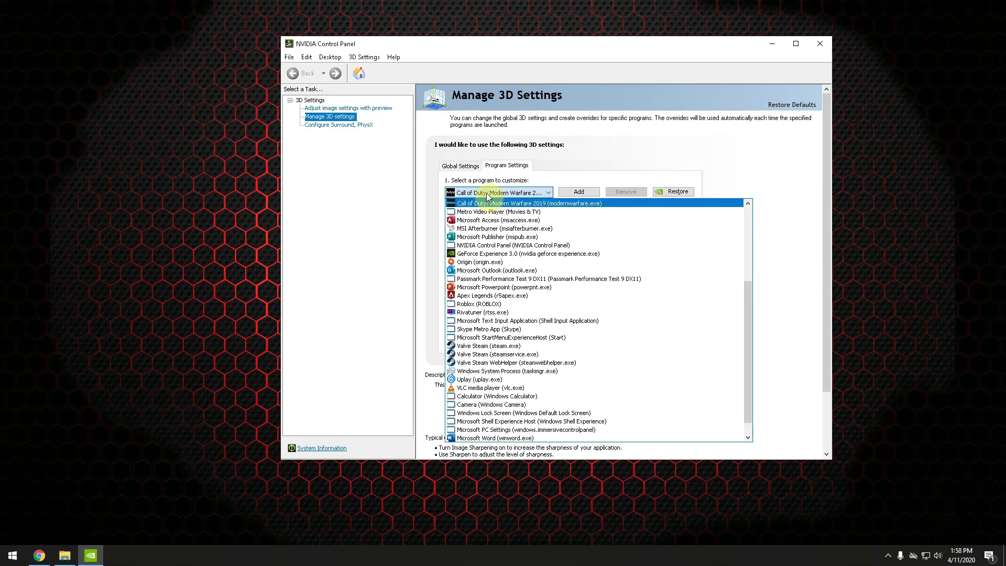
left_click(487, 195)
left_click(577, 192)
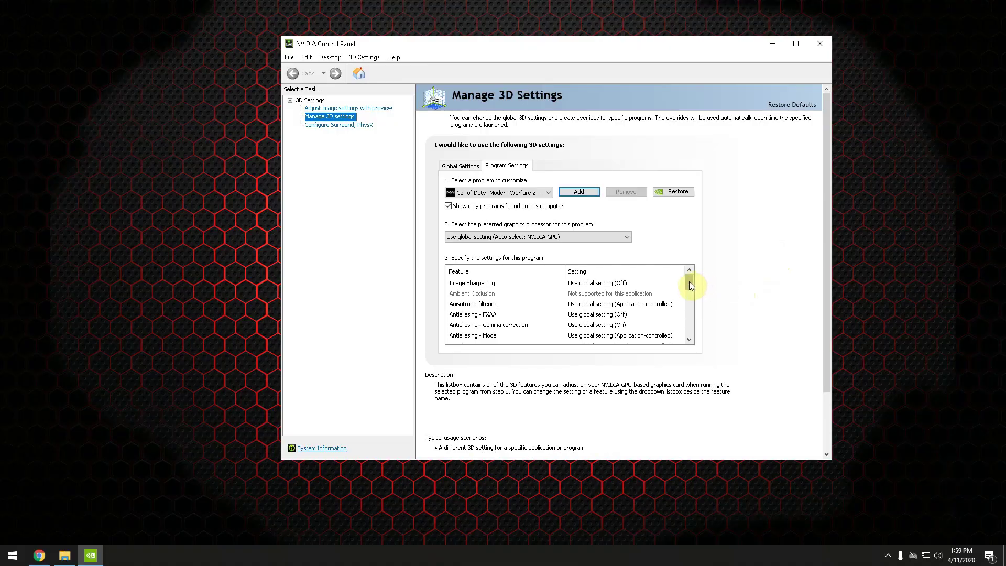
mouse_move(608, 308)
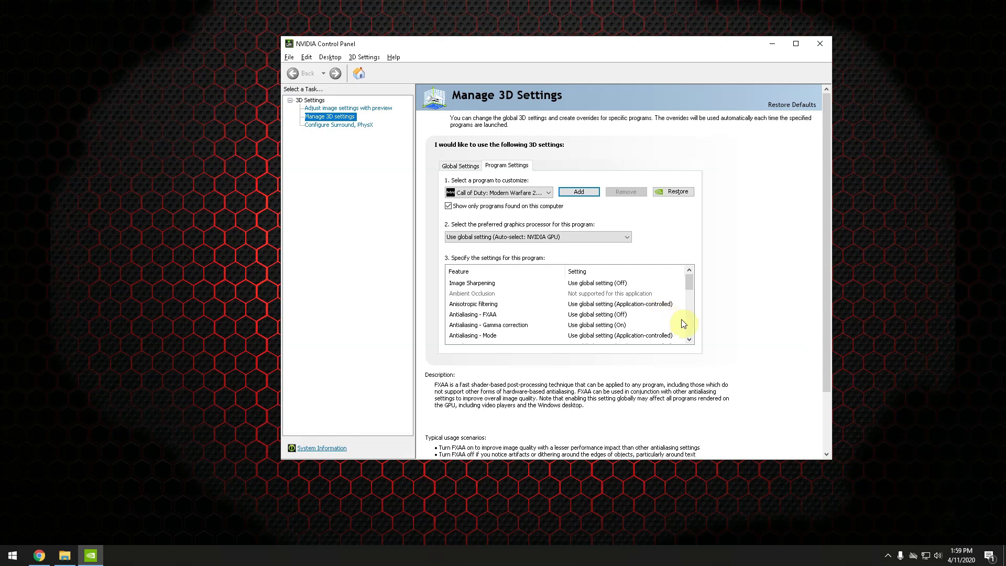
Step: Set the profile's Power management mode to Prefer maximum performance
left_click(690, 340)
scroll(485, 309, "down", 4)
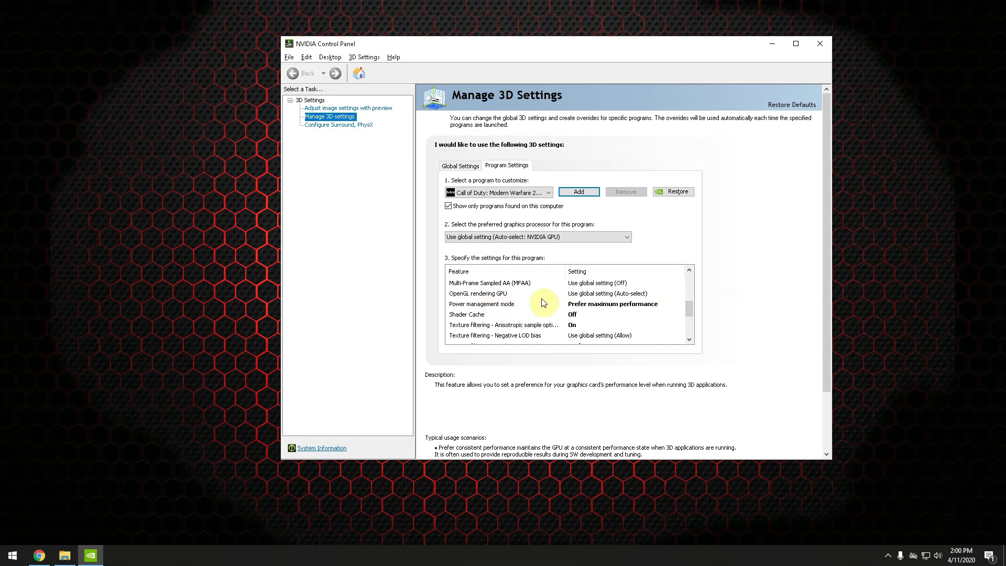
left_click(621, 309)
left_click(622, 309)
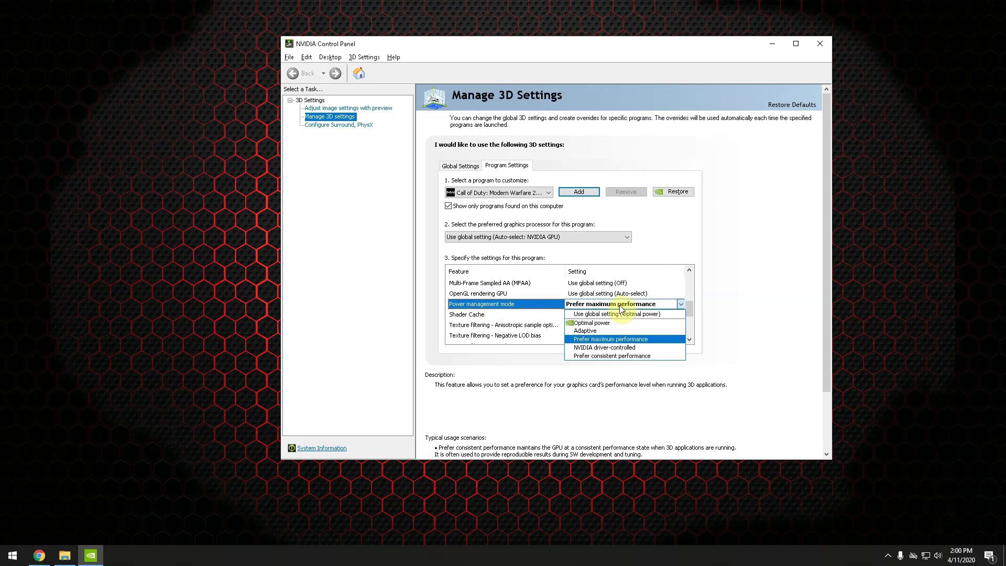
left_click(621, 309)
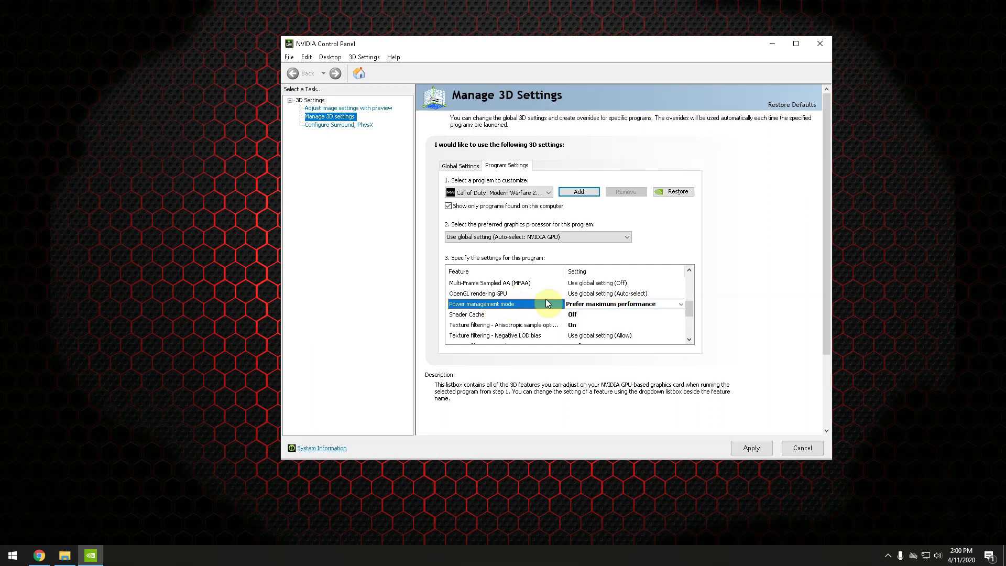
left_click(606, 306)
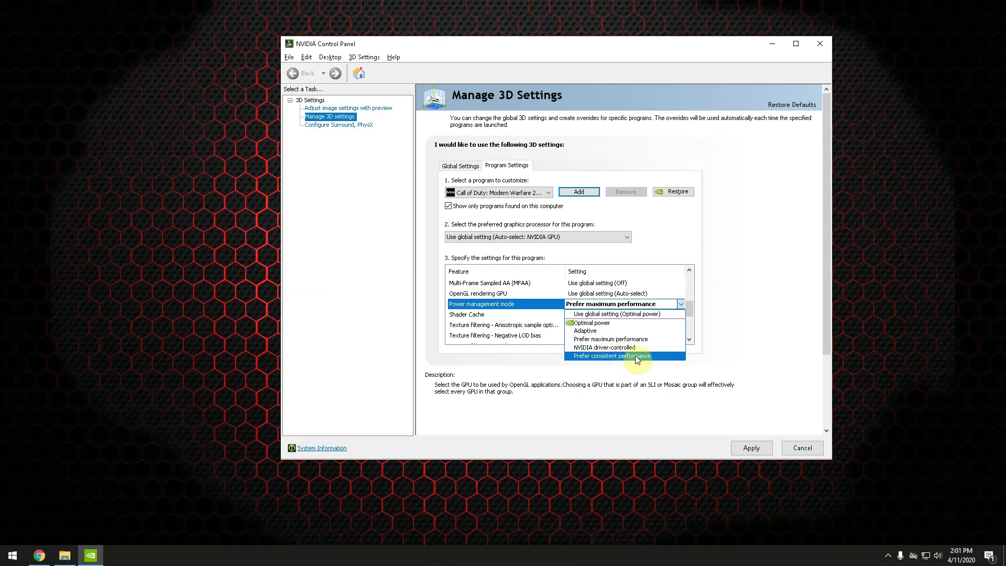
left_click(612, 340)
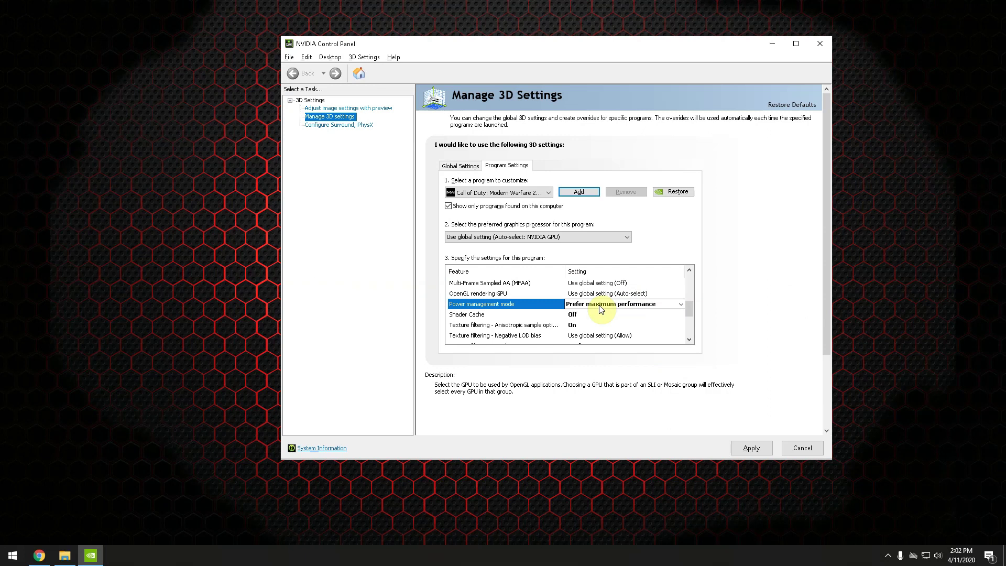
Step: Set Shader Cache to Off and anisotropic sample optimization to On
left_click(485, 316)
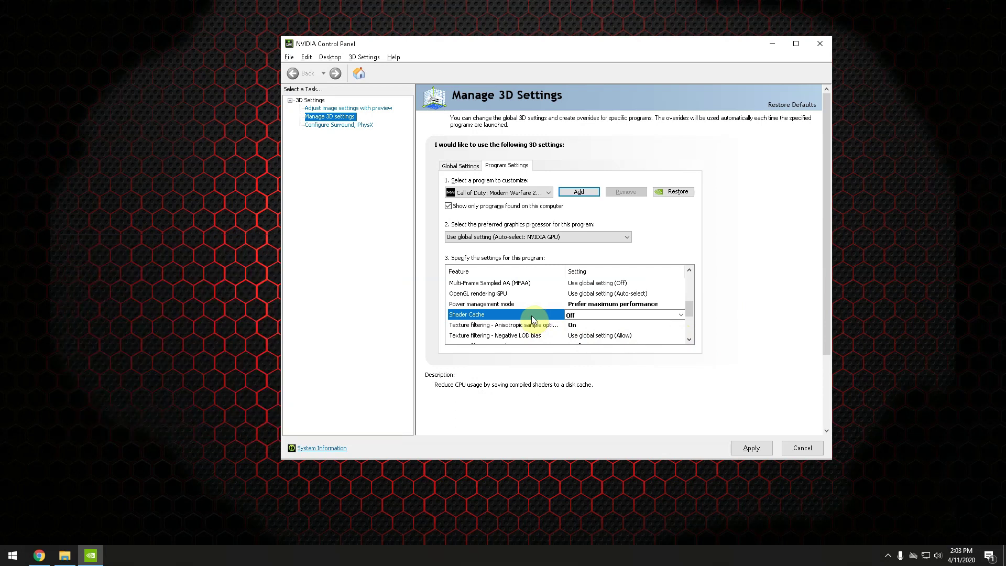
left_click(535, 325)
scroll(688, 316, "down", 2)
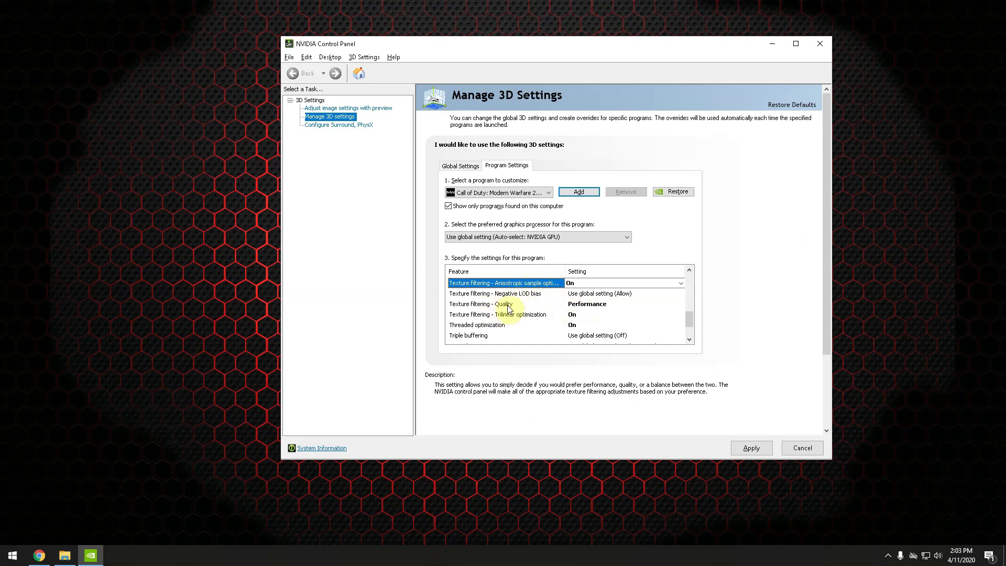
Step: Keep Texture filtering - Quality at Performance and confirm trilinear optimization is On
left_click(601, 308)
left_click(600, 307)
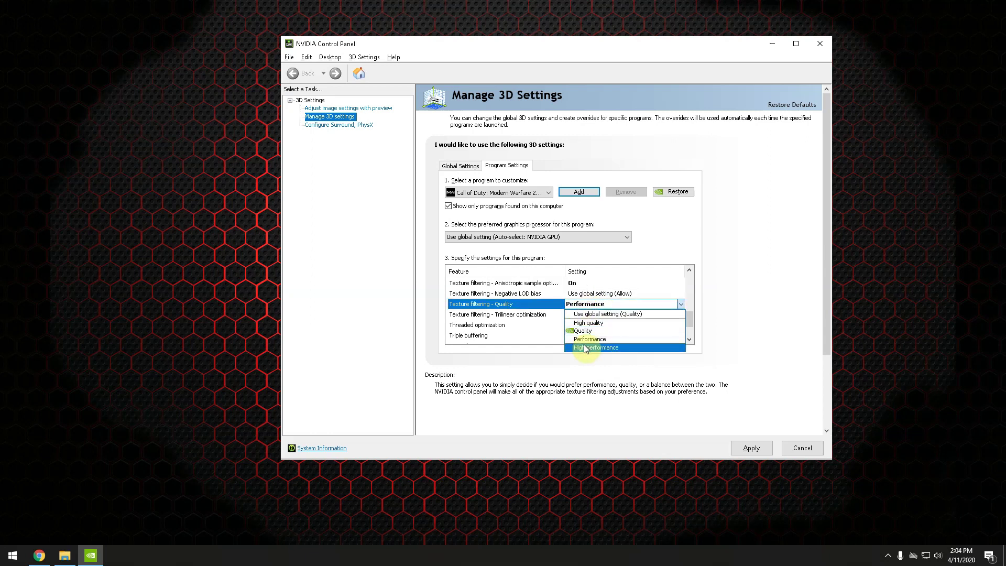
left_click(562, 316)
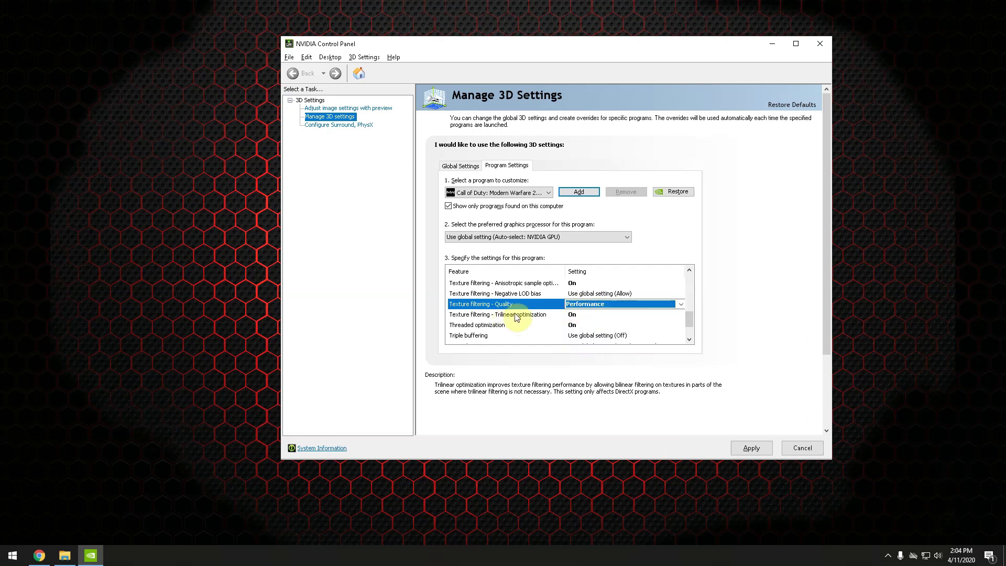
left_click(538, 315)
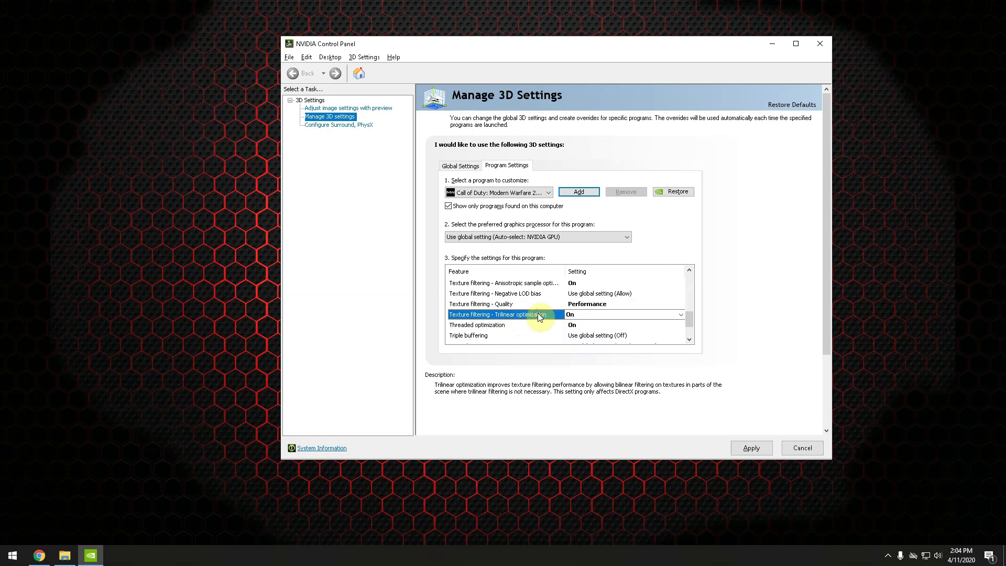